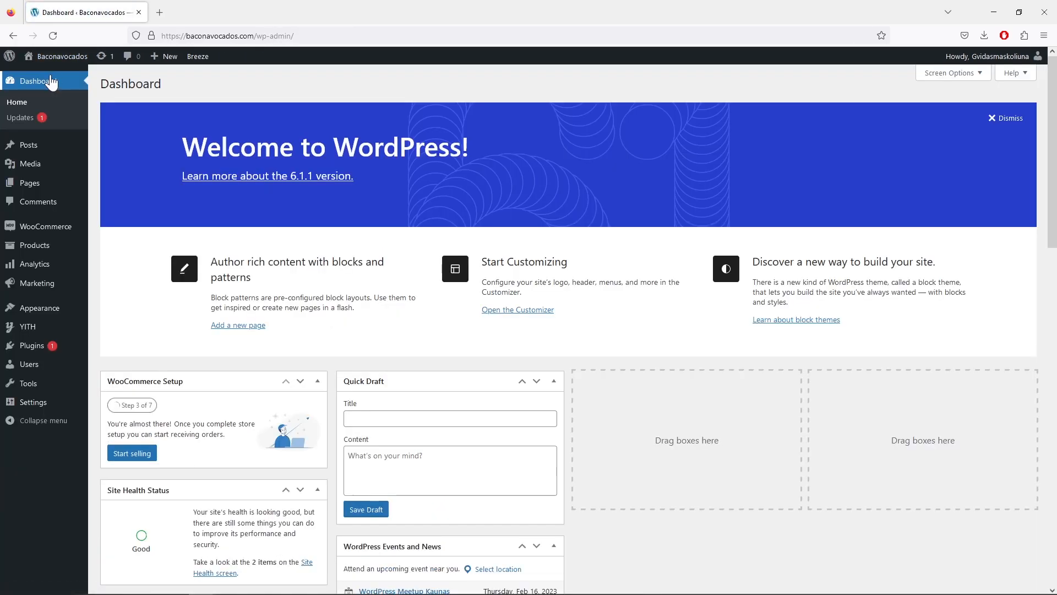
Create a new product named "Batman Costume for Kids" and fill in its product description.
{"action": "mouse_move", "coordinate": [58, 249]}
{"action": "left_click", "coordinate": [122, 270]}
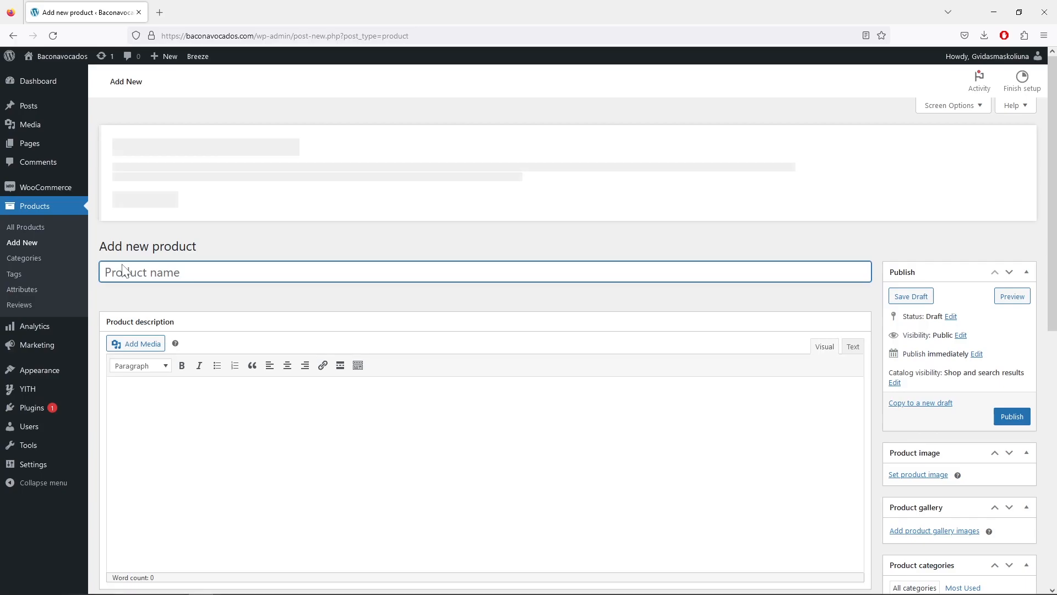
{"action": "scroll", "coordinate": [406, 363], "scroll_direction": "down", "scroll_amount": 7}
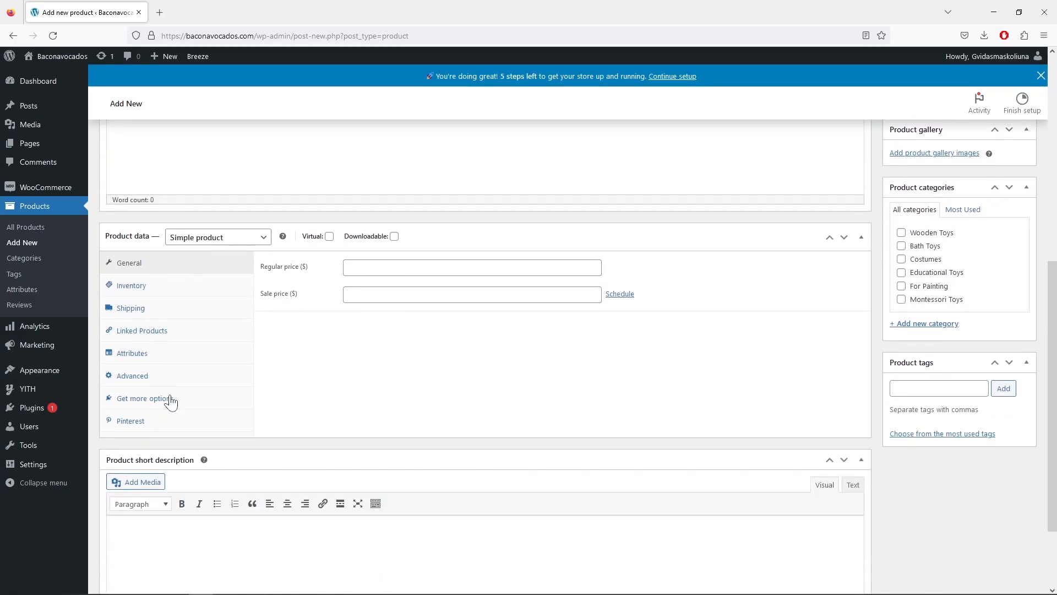
{"action": "scroll", "coordinate": [512, 399], "scroll_direction": "up", "scroll_amount": 6}
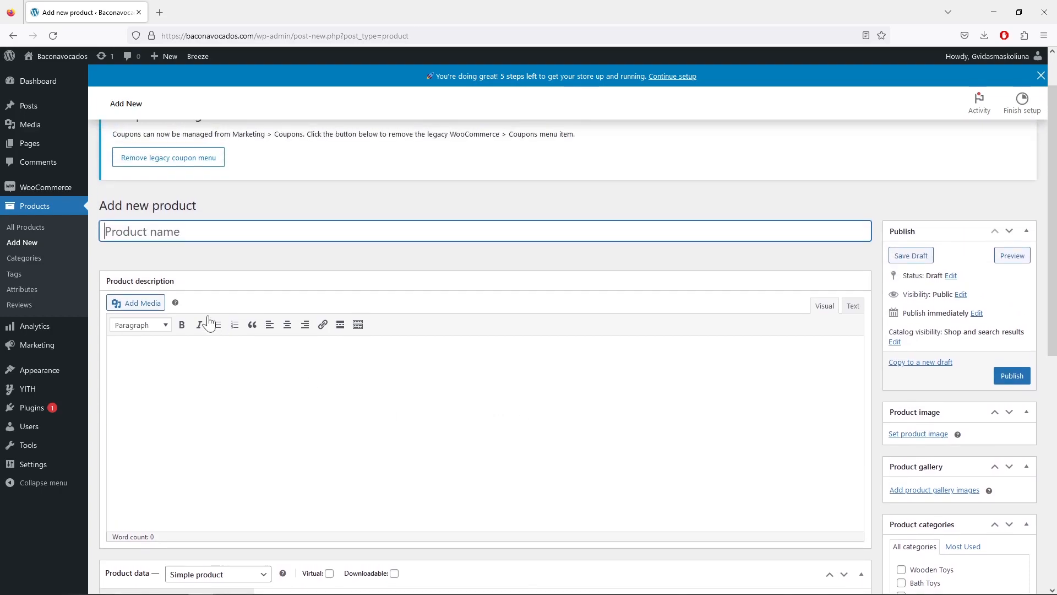
{"action": "left_click", "coordinate": [339, 419]}
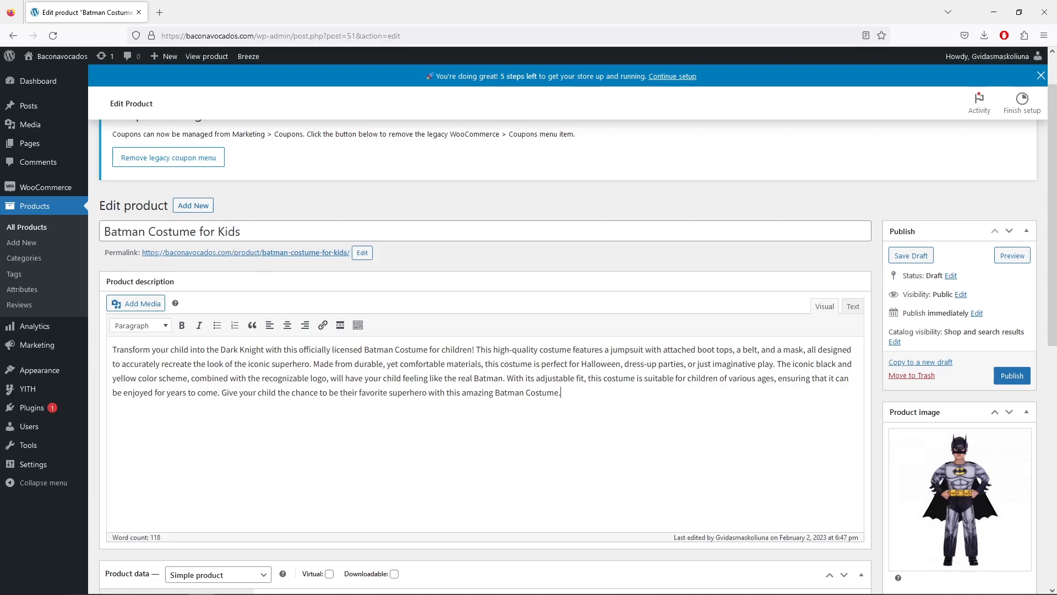
Add a new product category named Costumes and remove the product from the Wooden Toys category.
{"action": "scroll", "coordinate": [730, 404], "scroll_direction": "down", "scroll_amount": 3}
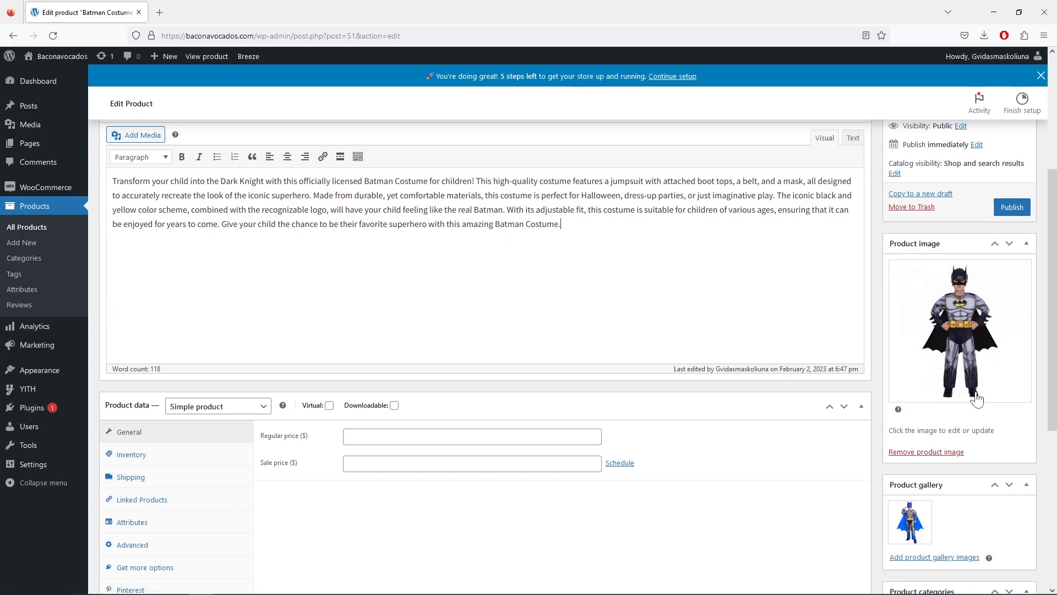
{"action": "scroll", "coordinate": [965, 326], "scroll_direction": "down", "scroll_amount": 4}
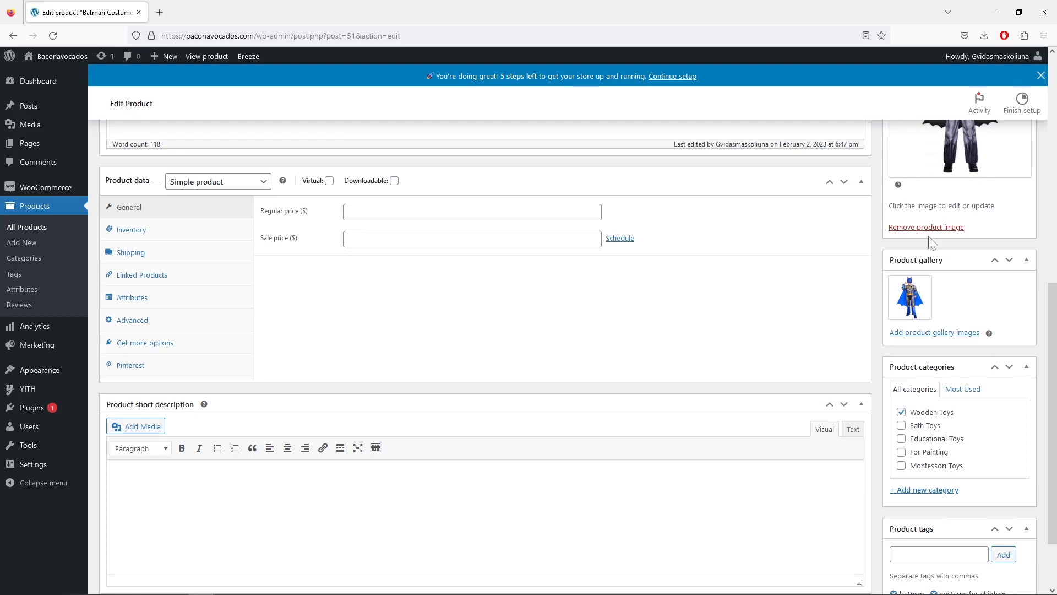
{"action": "left_click", "coordinate": [936, 490]}
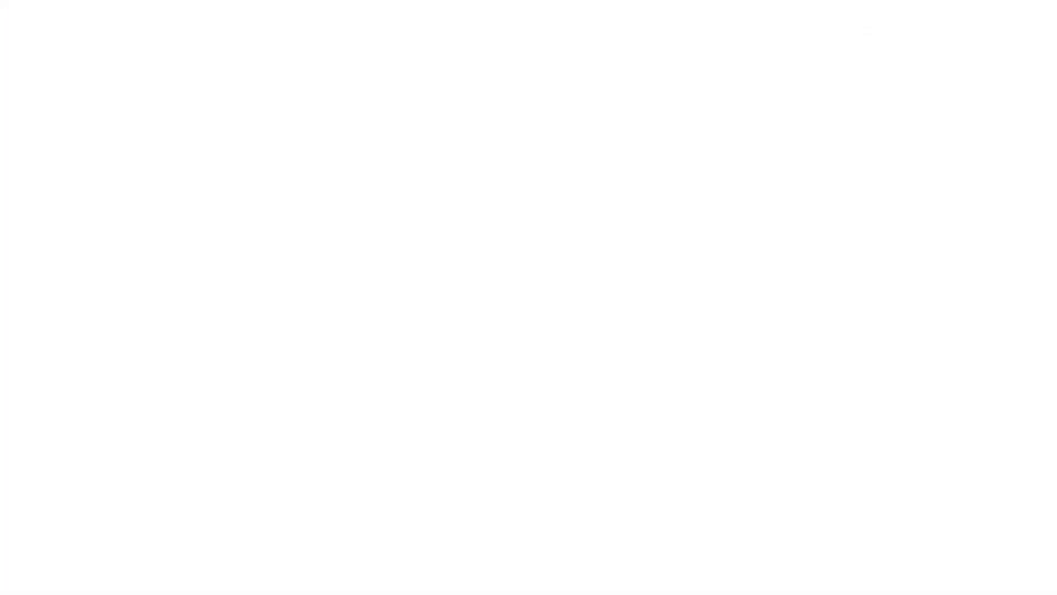
{"action": "type", "text": "Costumes"}
{"action": "left_click", "coordinate": [945, 574]}
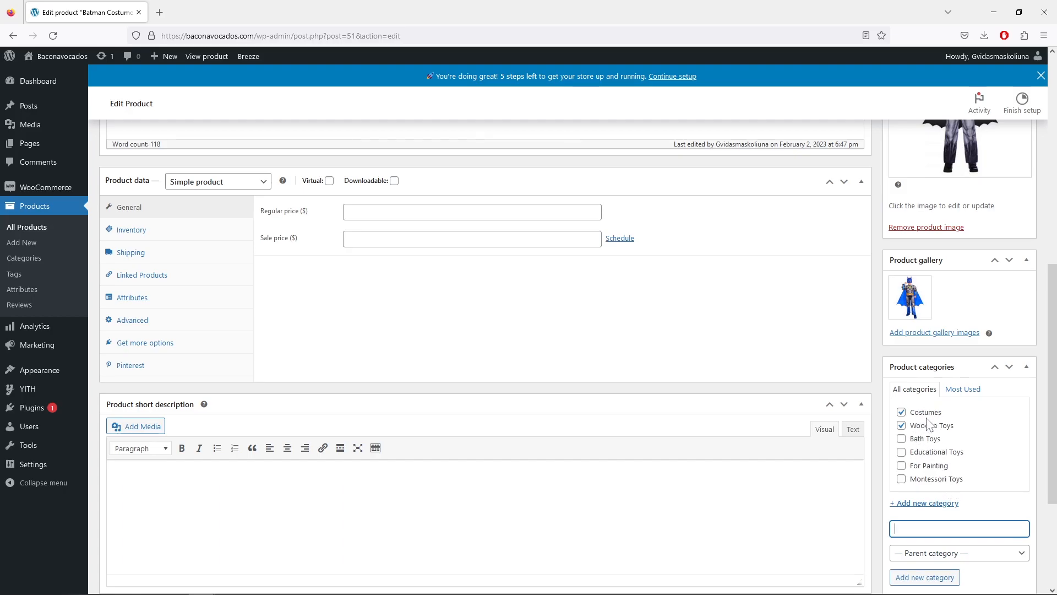
{"action": "left_click", "coordinate": [902, 426]}
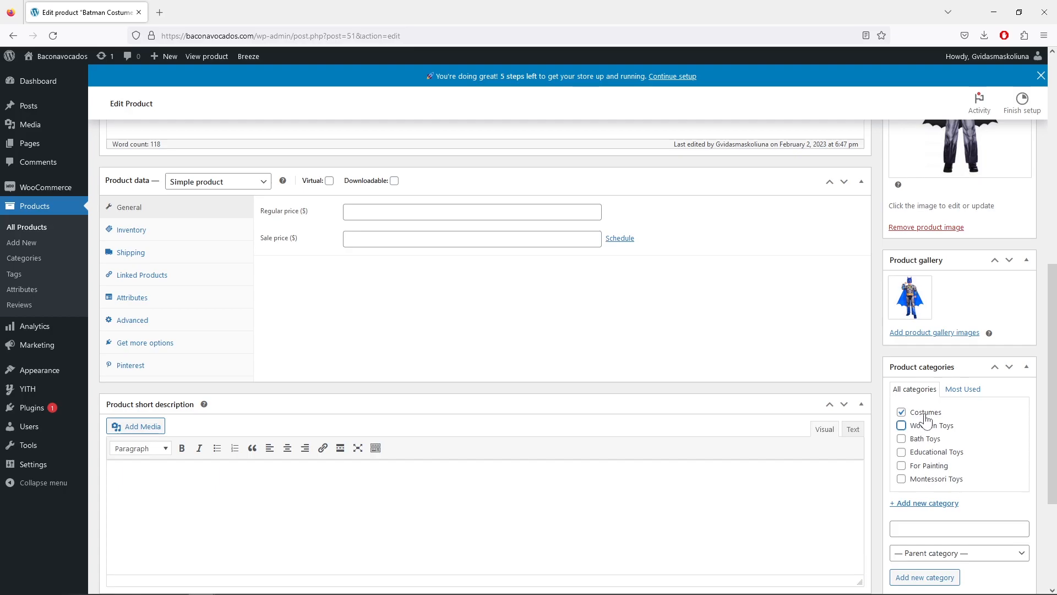
Set the product type of the Batman costume to Variable product.
{"action": "scroll", "coordinate": [962, 428], "scroll_direction": "down", "scroll_amount": 3}
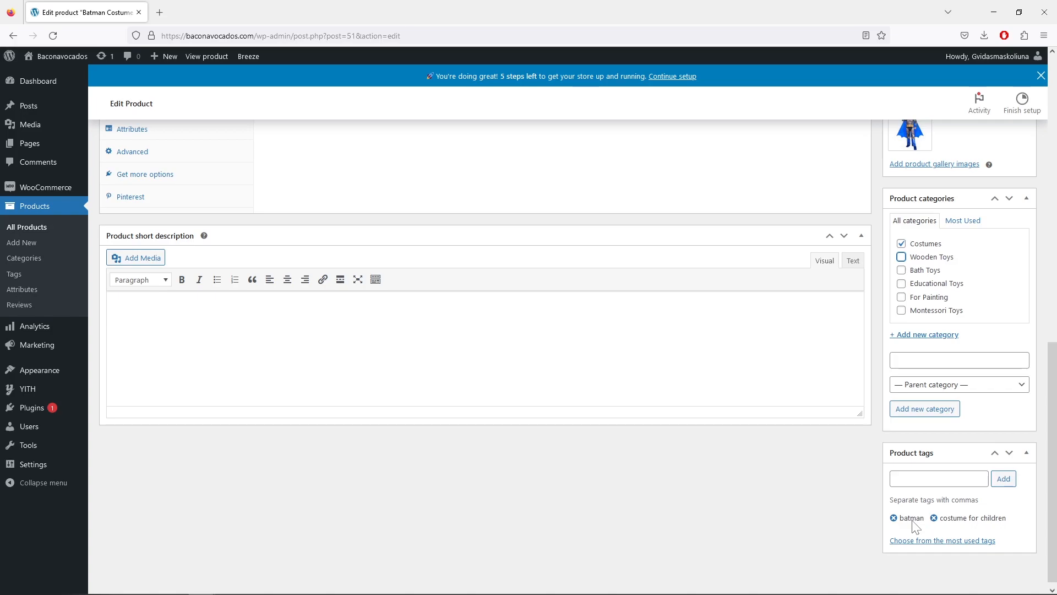
{"action": "scroll", "coordinate": [823, 503], "scroll_direction": "up", "scroll_amount": 4}
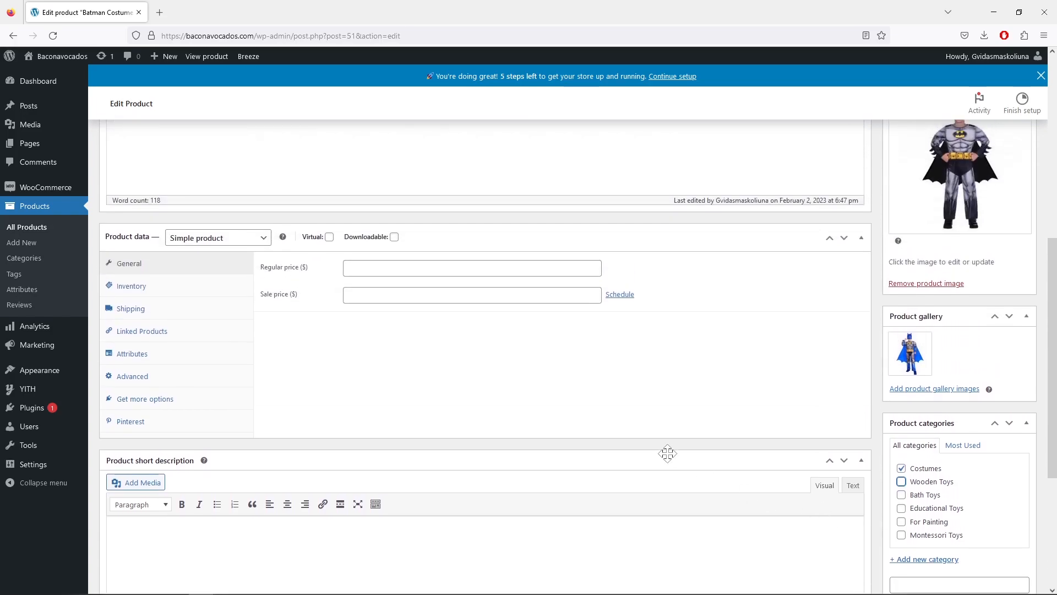
{"action": "left_click", "coordinate": [236, 241]}
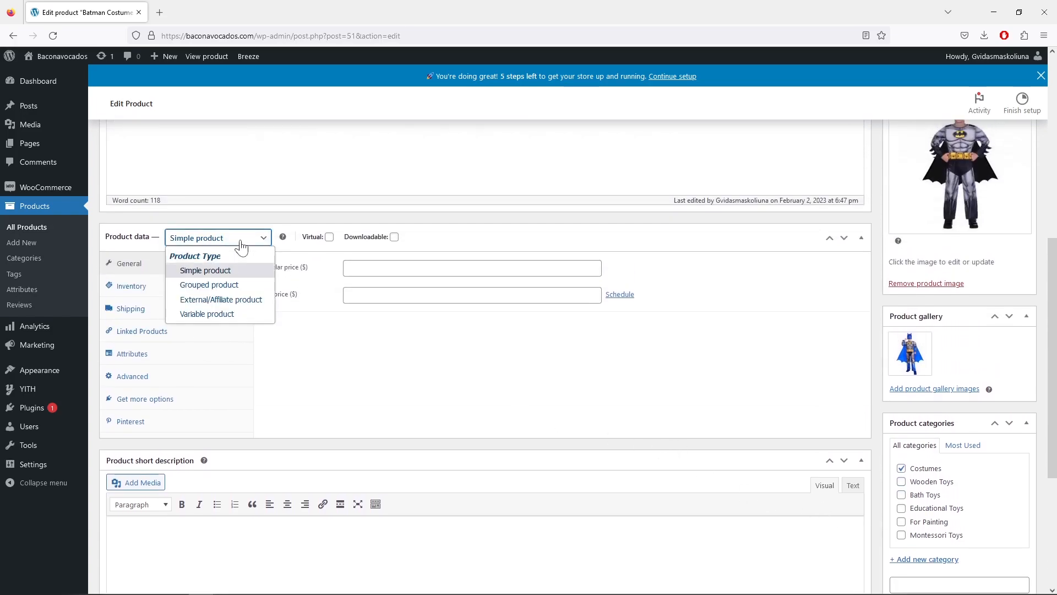
{"action": "left_click", "coordinate": [249, 320]}
{"action": "left_click", "coordinate": [402, 268]}
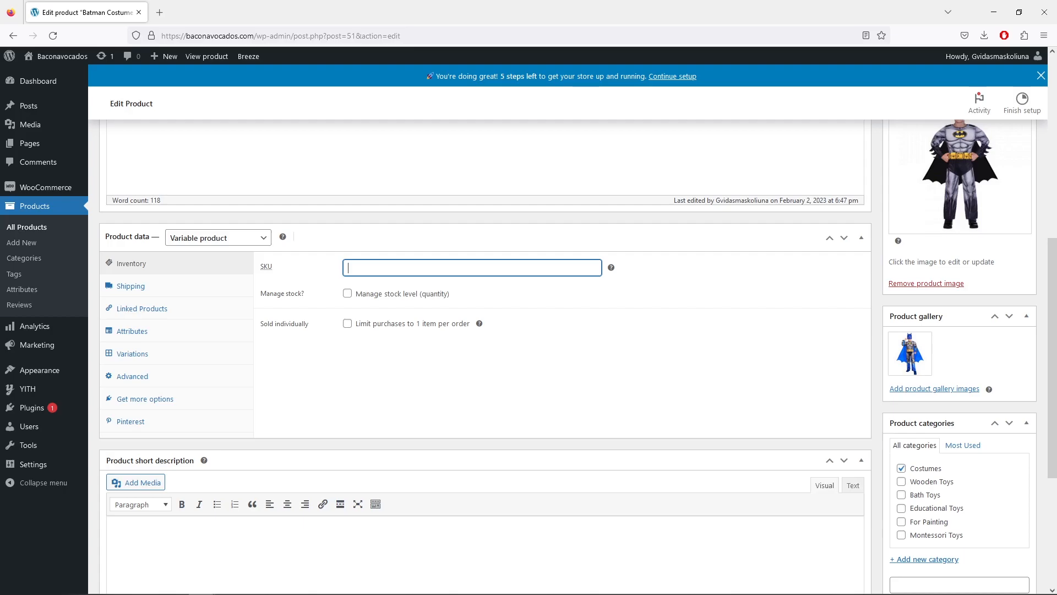
{"action": "scroll", "coordinate": [779, 281], "scroll_direction": "up", "scroll_amount": 3}
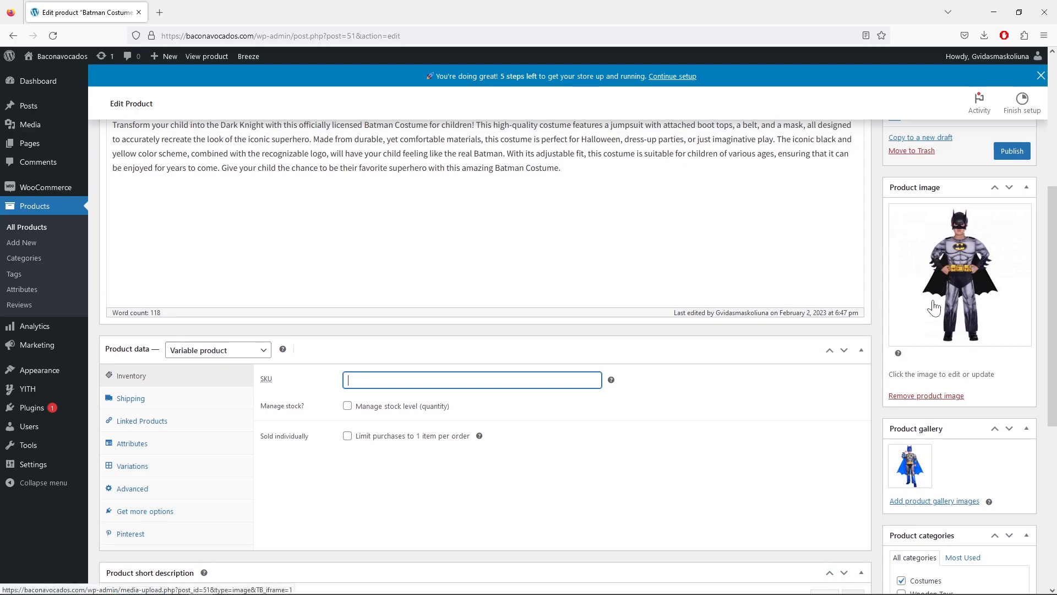
{"action": "scroll", "coordinate": [980, 357], "scroll_direction": "down", "scroll_amount": 3}
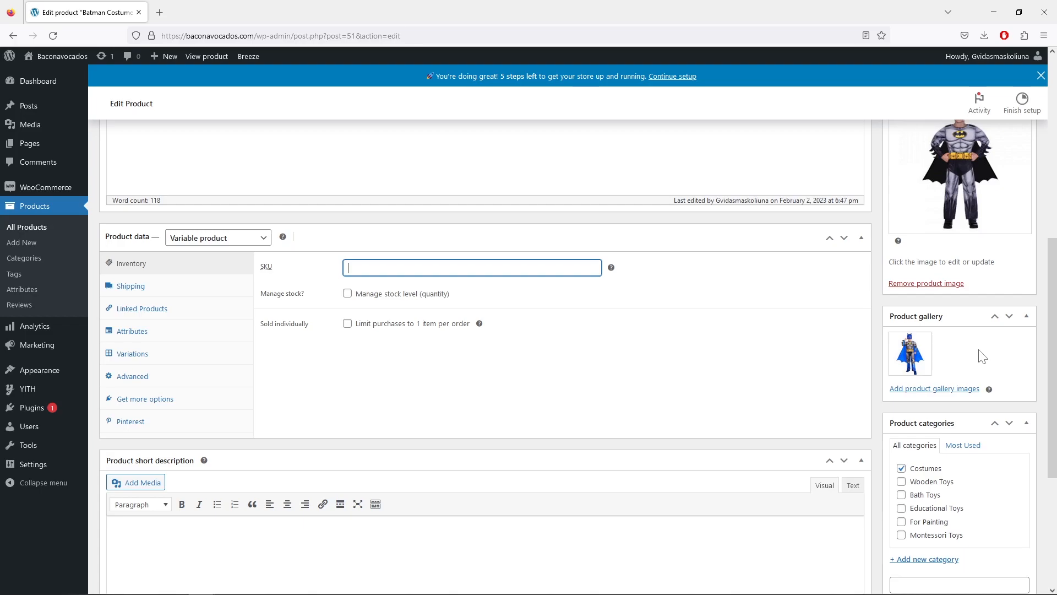
{"action": "scroll", "coordinate": [980, 357], "scroll_direction": "up", "scroll_amount": 3}
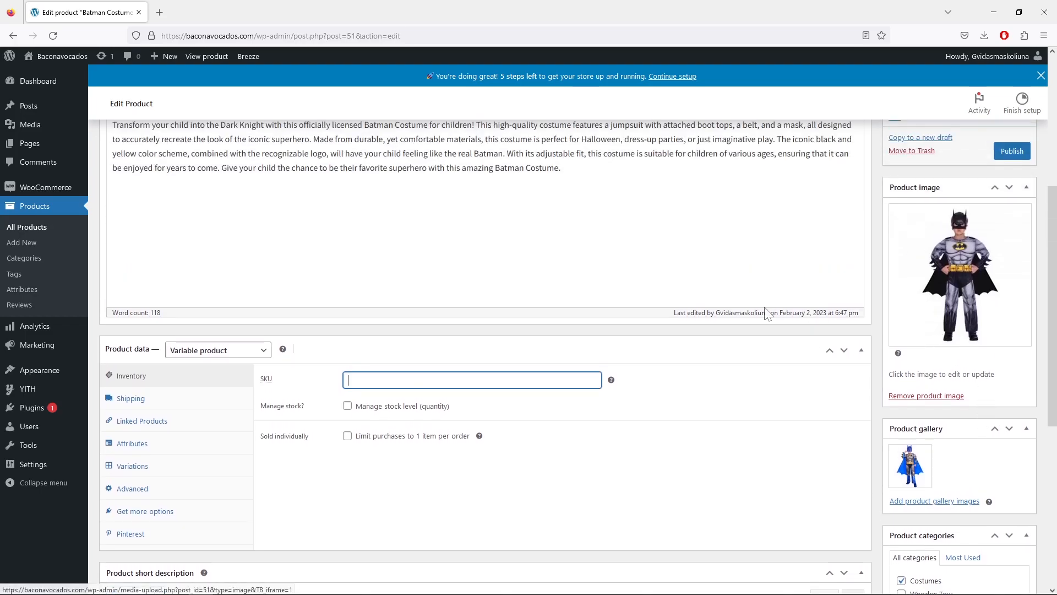
Link Wooden Train Toy to the Batman costume as both an upsell and a cross-sell product.
{"action": "scroll", "coordinate": [733, 392], "scroll_direction": "down", "scroll_amount": 3}
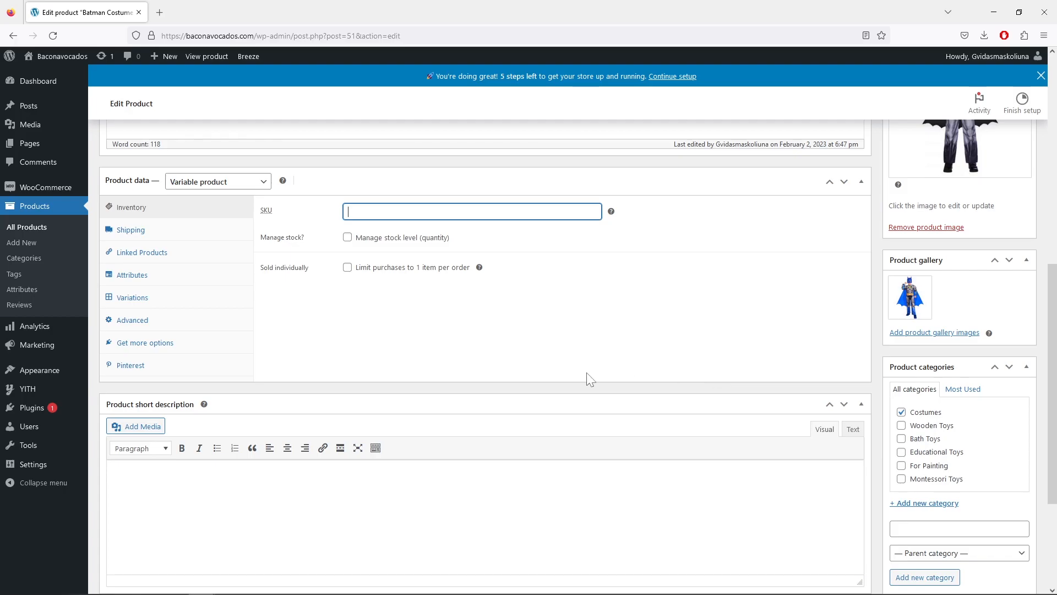
{"action": "left_click", "coordinate": [173, 254]}
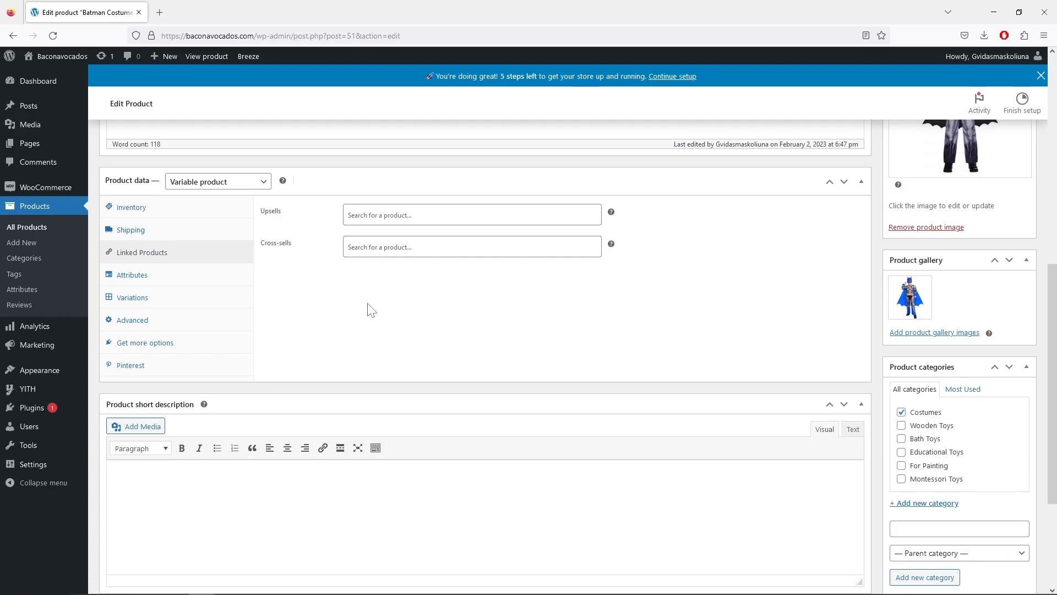
{"action": "left_click", "coordinate": [463, 215]}
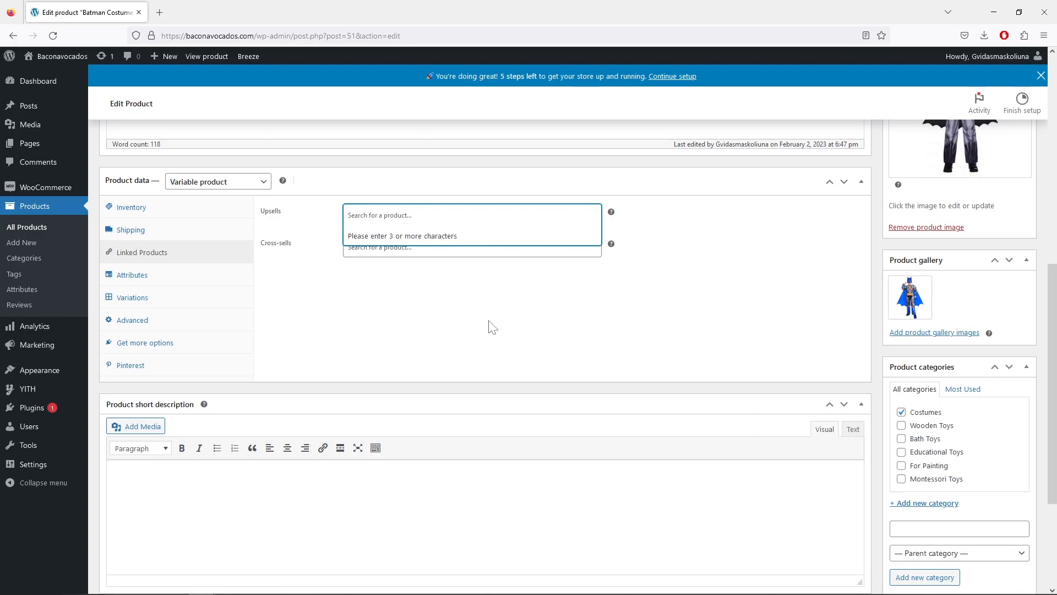
{"action": "type", "text": "woo"}
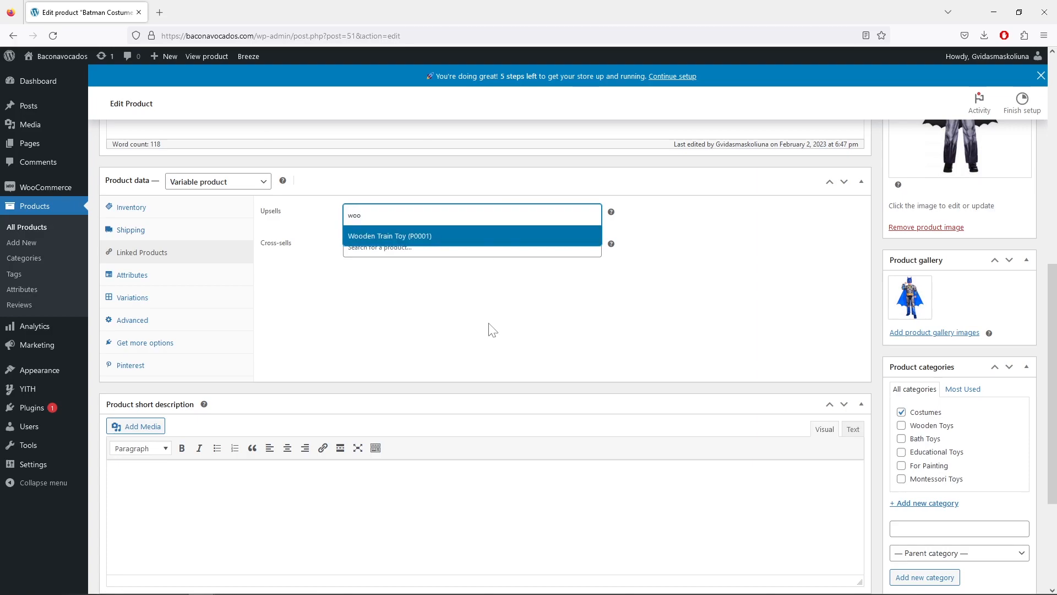
{"action": "left_click", "coordinate": [420, 240]}
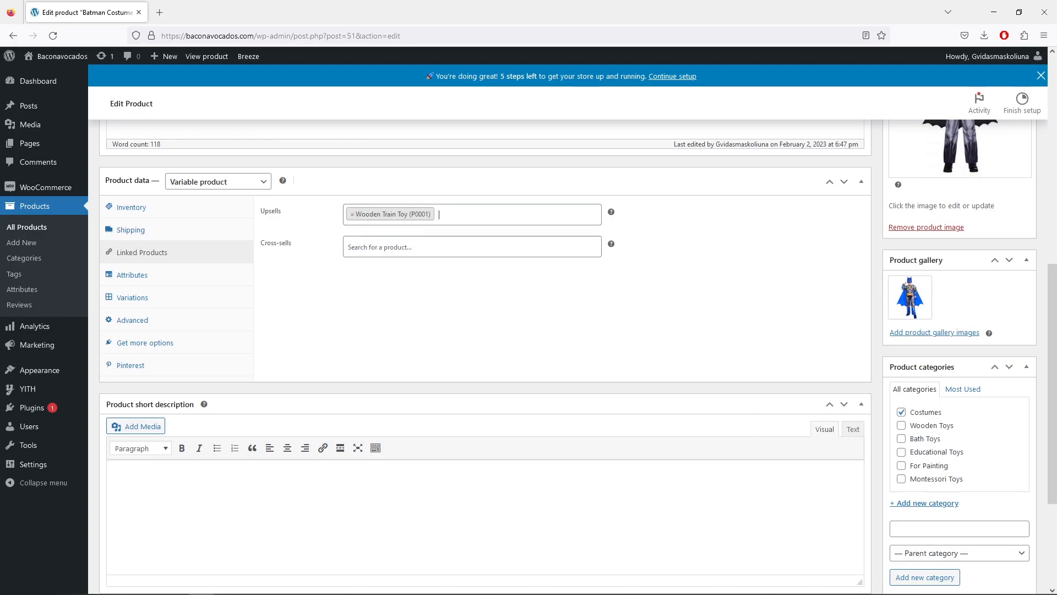
{"action": "left_click", "coordinate": [348, 247]}
{"action": "type", "text": "woo"}
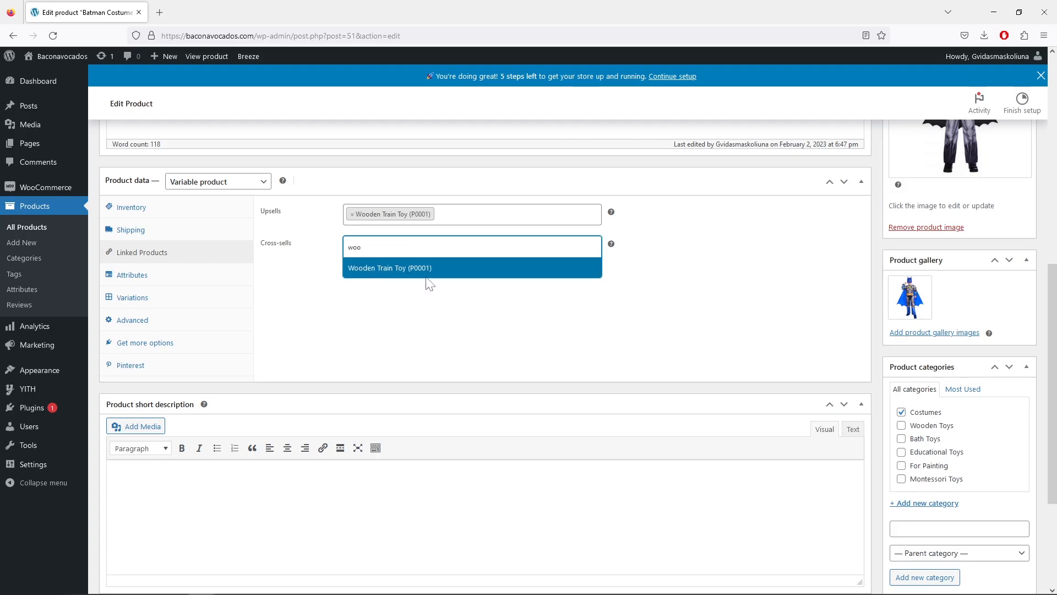
{"action": "left_click", "coordinate": [427, 276]}
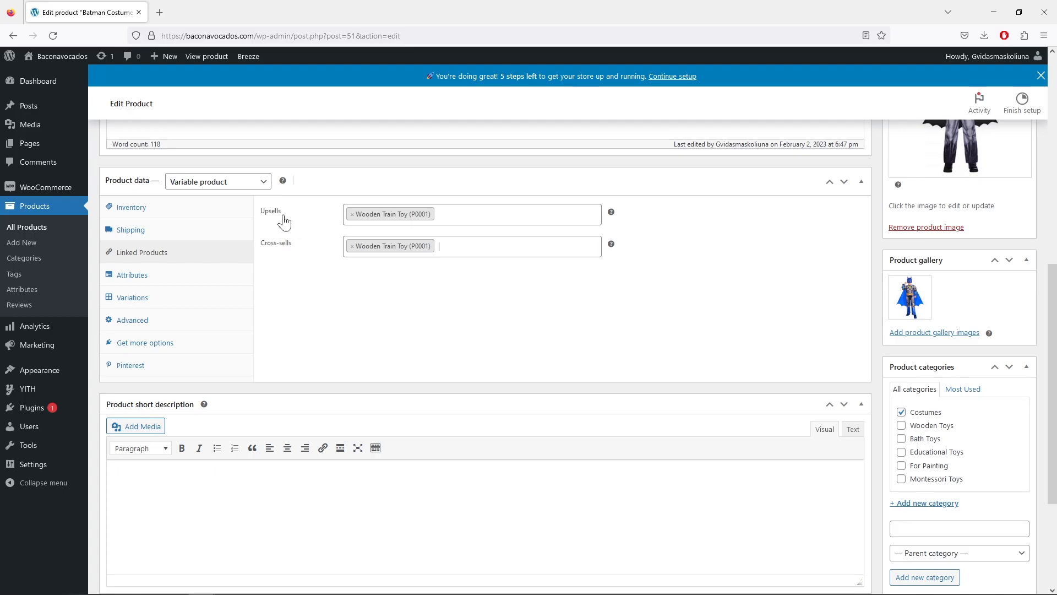
Add a custom attribute Style with the values Blue|Black, enable it for variations and save the attributes.
{"action": "left_click", "coordinate": [188, 282]}
{"action": "left_click", "coordinate": [382, 210]}
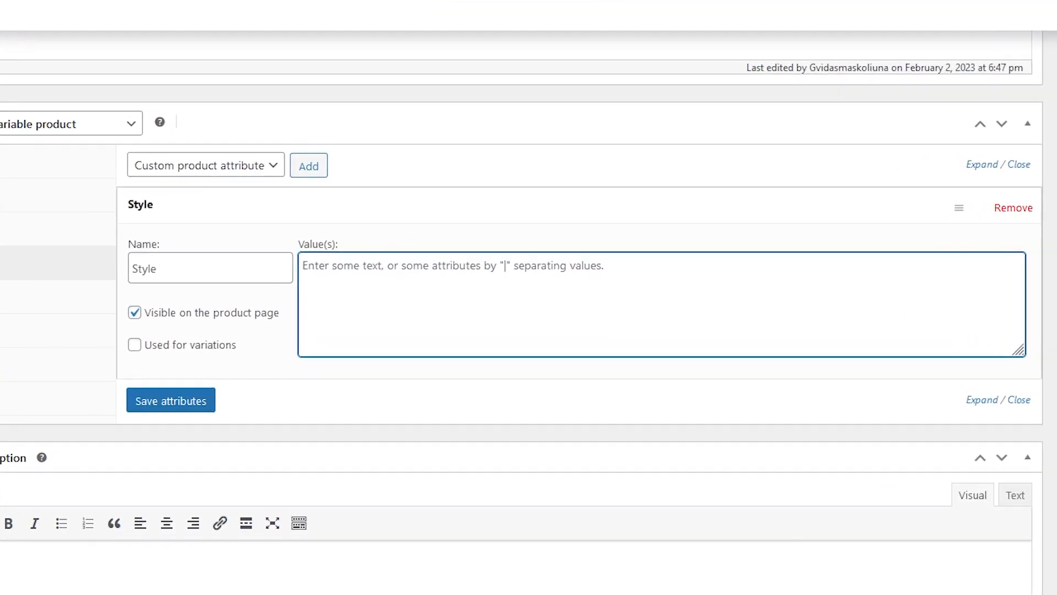
{"action": "type", "text": "Blue"}
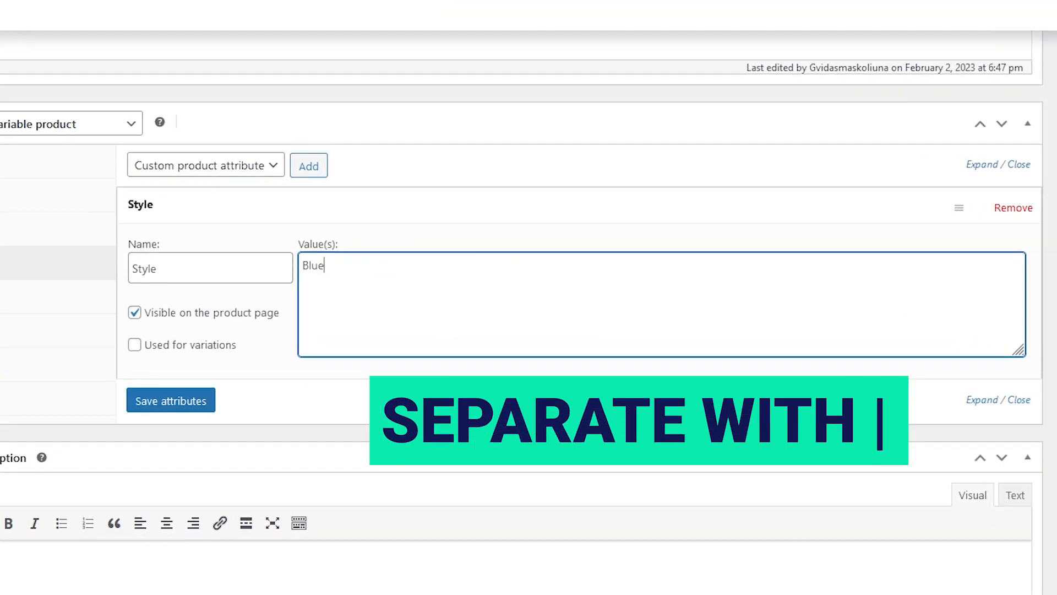
{"action": "type", "text": "|Black"}
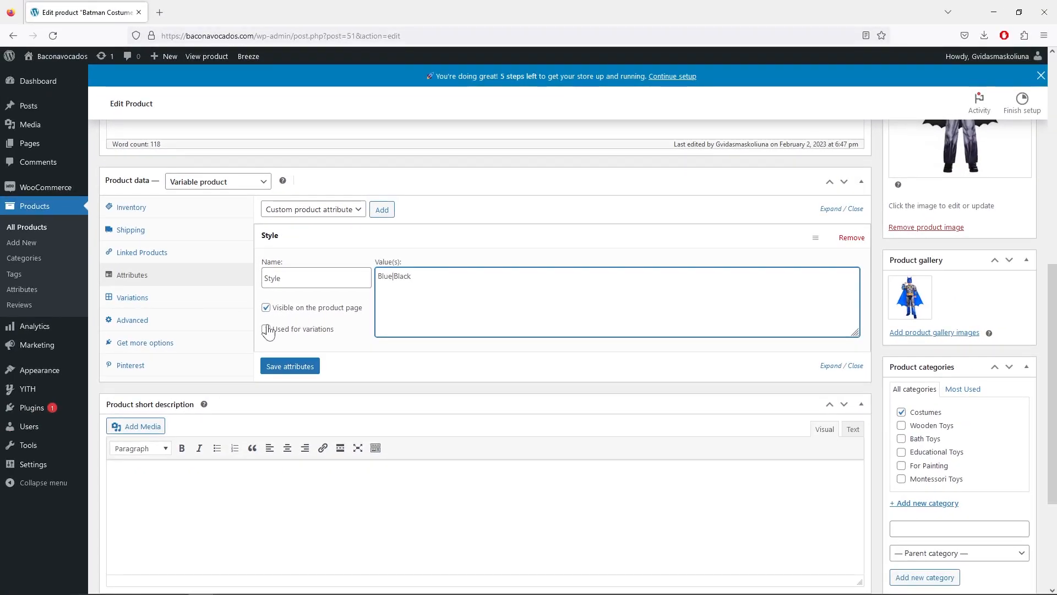
{"action": "left_click", "coordinate": [267, 330]}
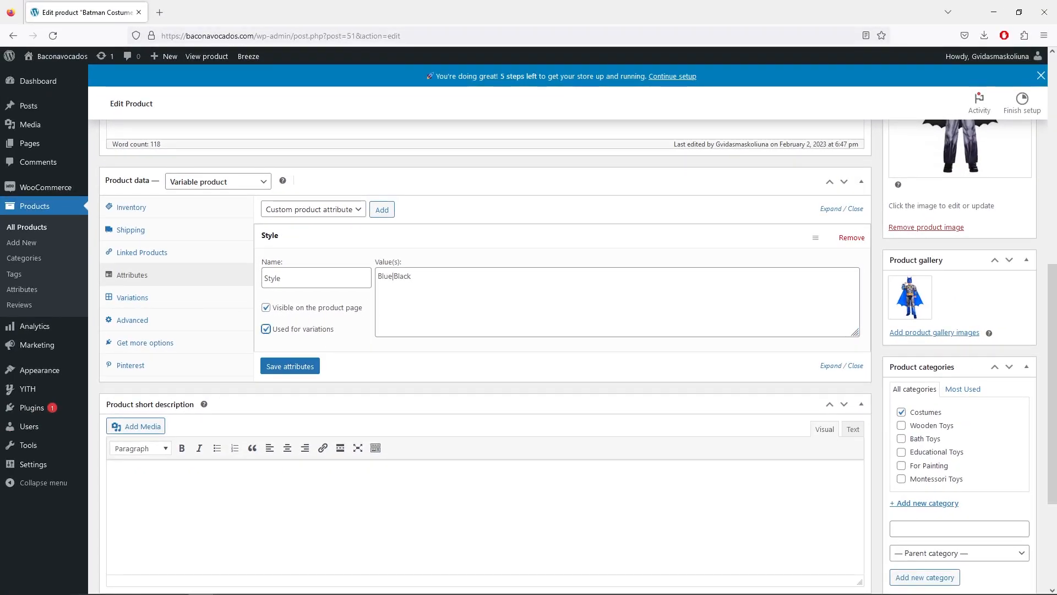
{"action": "left_click", "coordinate": [290, 367]}
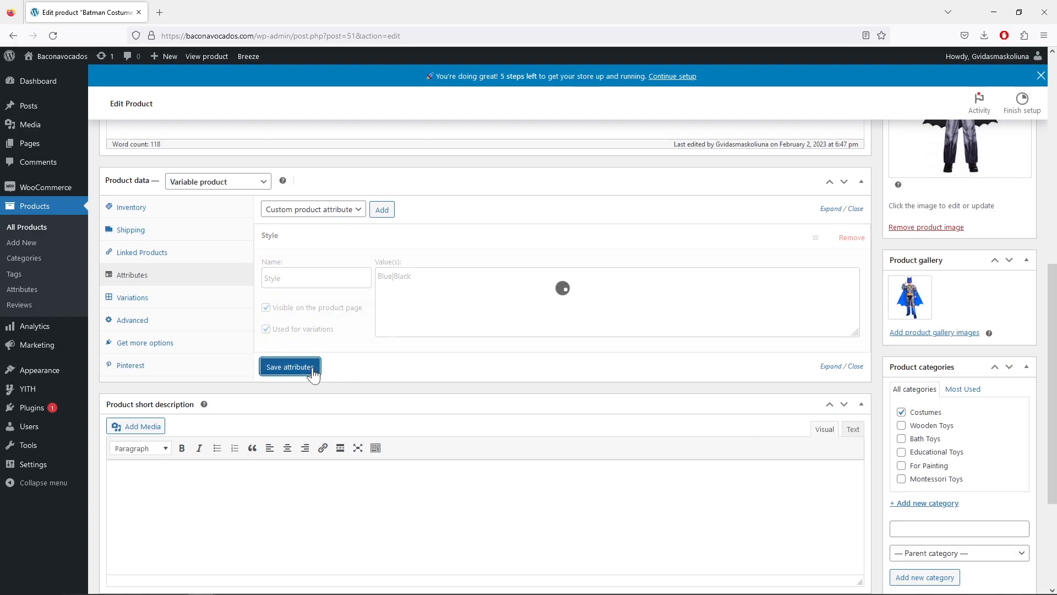
Add a custom attribute Age with the values 3-4|5-6, enable it for variations and save the attributes.
{"action": "left_click", "coordinate": [426, 245]}
{"action": "left_click", "coordinate": [354, 213]}
{"action": "left_click", "coordinate": [348, 221]}
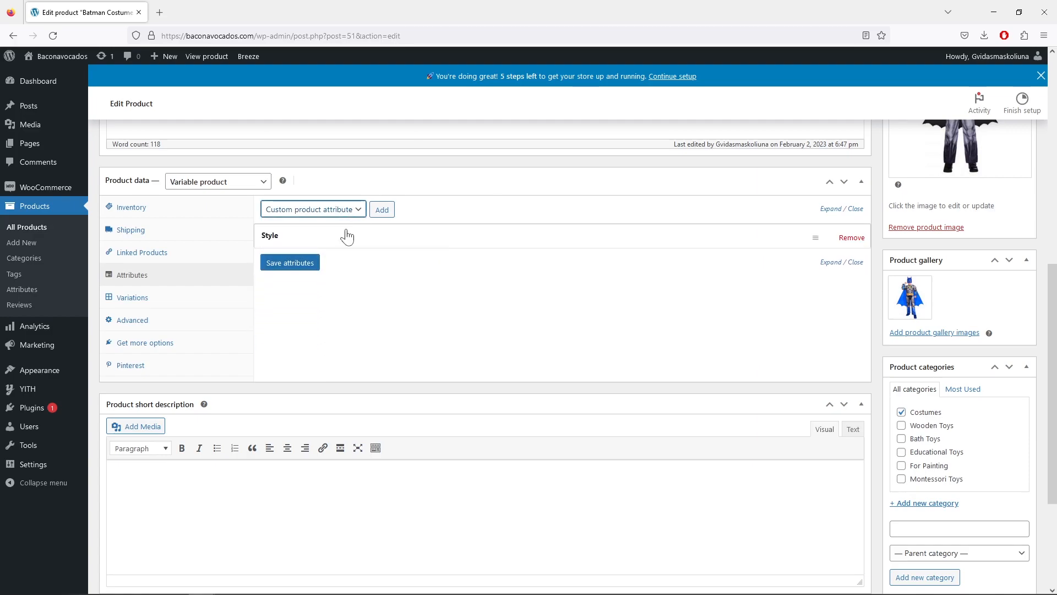
{"action": "left_click", "coordinate": [375, 211]}
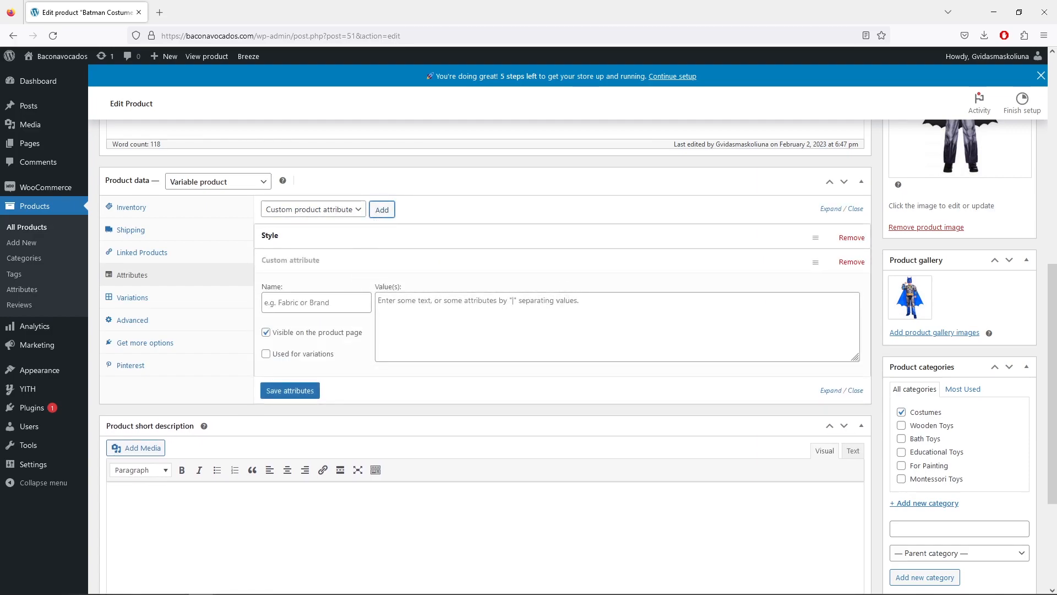
{"action": "left_click", "coordinate": [347, 301]}
{"action": "type", "text": "A"}
{"action": "key", "text": "BackSpace"}
{"action": "type", "text": "Age"}
{"action": "key", "text": "Tab"}
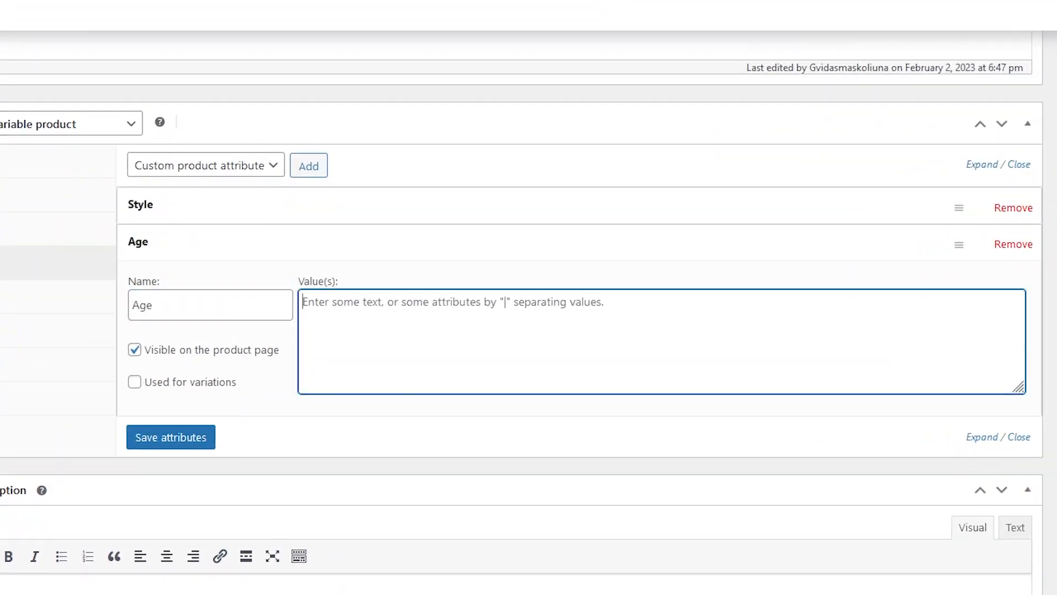
{"action": "type", "text": "3-4|5-6"}
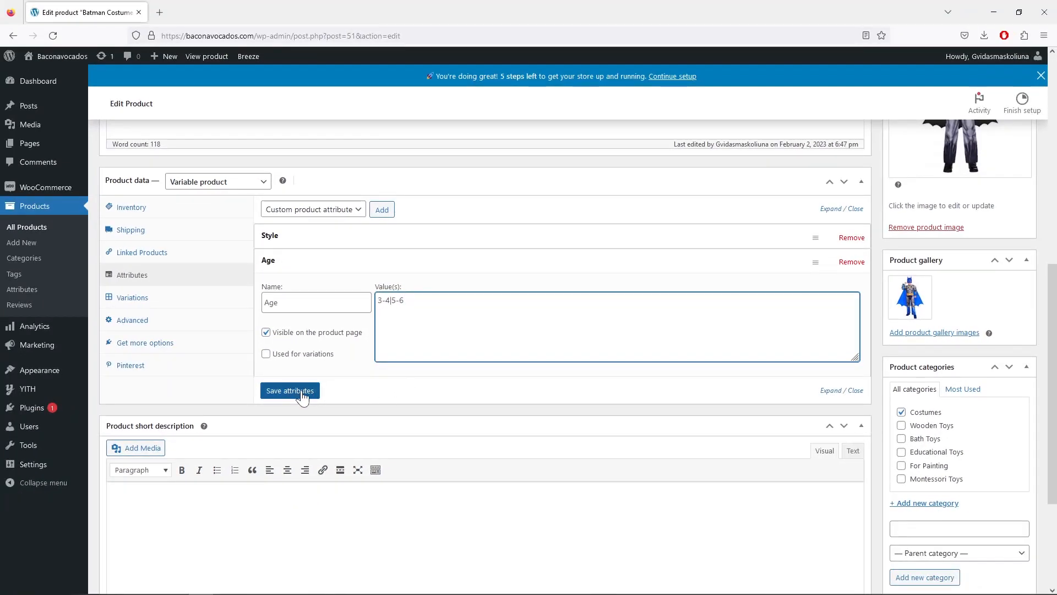
{"action": "left_click", "coordinate": [265, 357]}
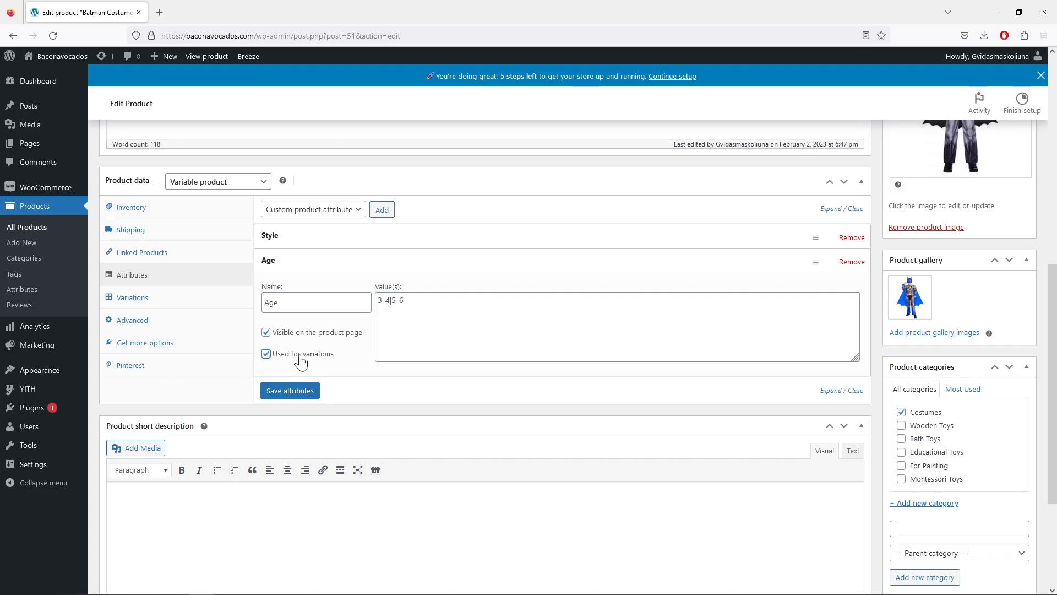
{"action": "left_click", "coordinate": [309, 394]}
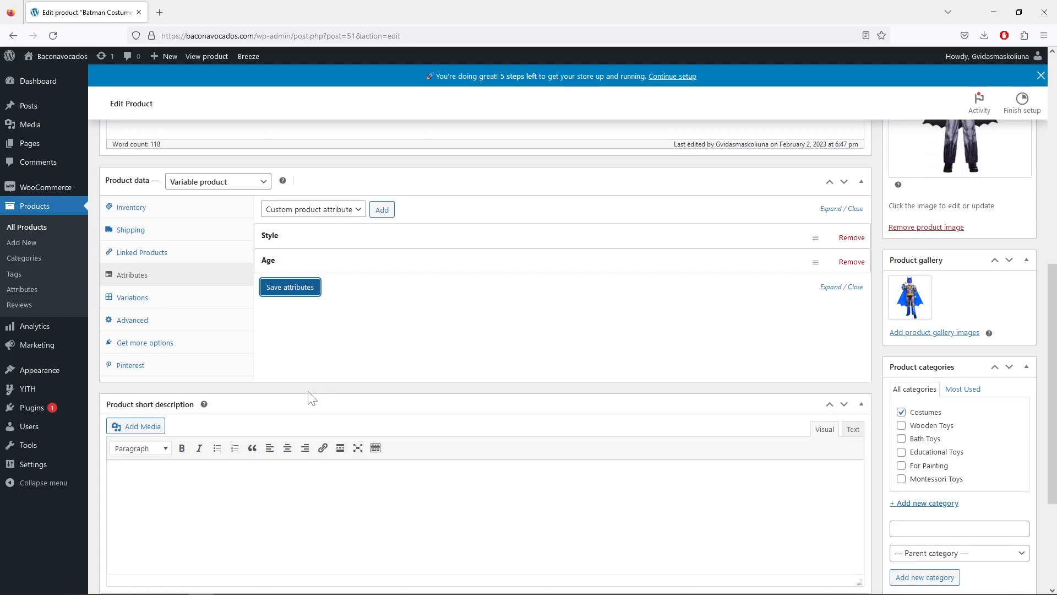
Add a custom attribute Fabric with the value Spandex and save the attributes.
{"action": "left_click", "coordinate": [382, 211]}
{"action": "left_click", "coordinate": [352, 327]}
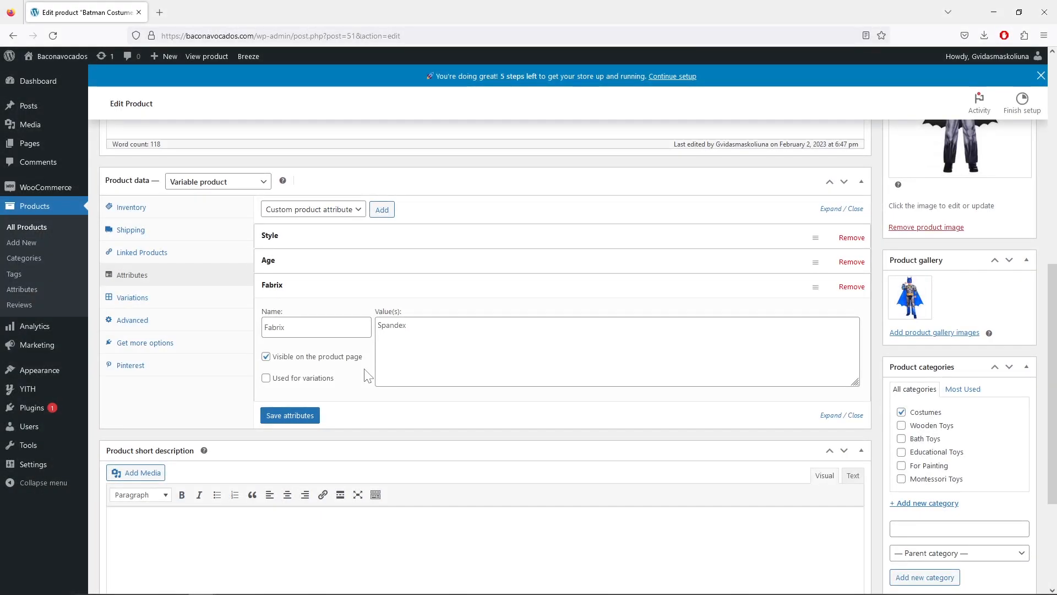
{"action": "left_click", "coordinate": [338, 330]}
{"action": "type", "text": "c"}
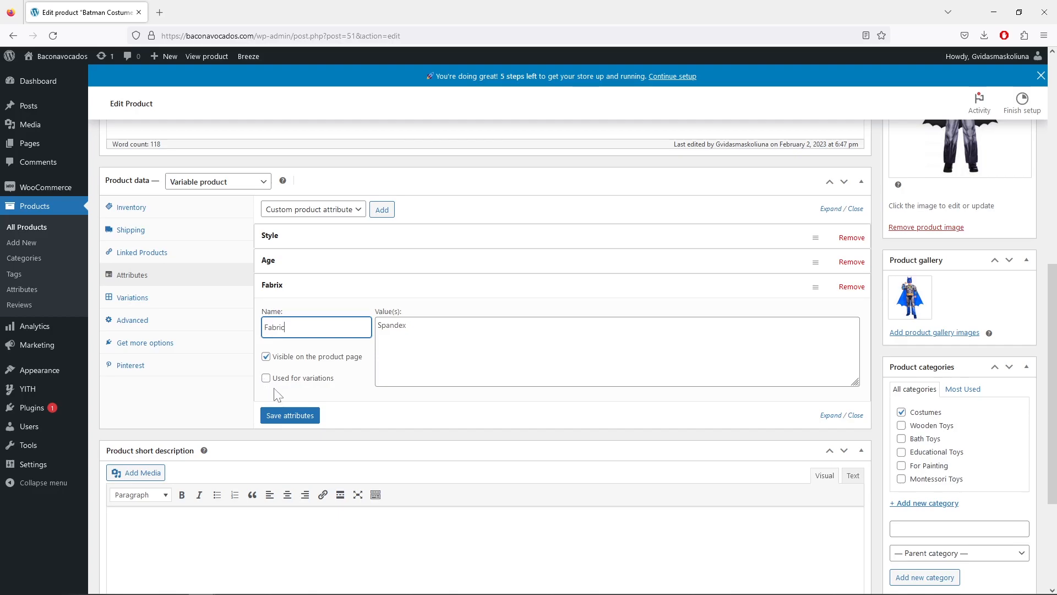
{"action": "left_click", "coordinate": [297, 421]}
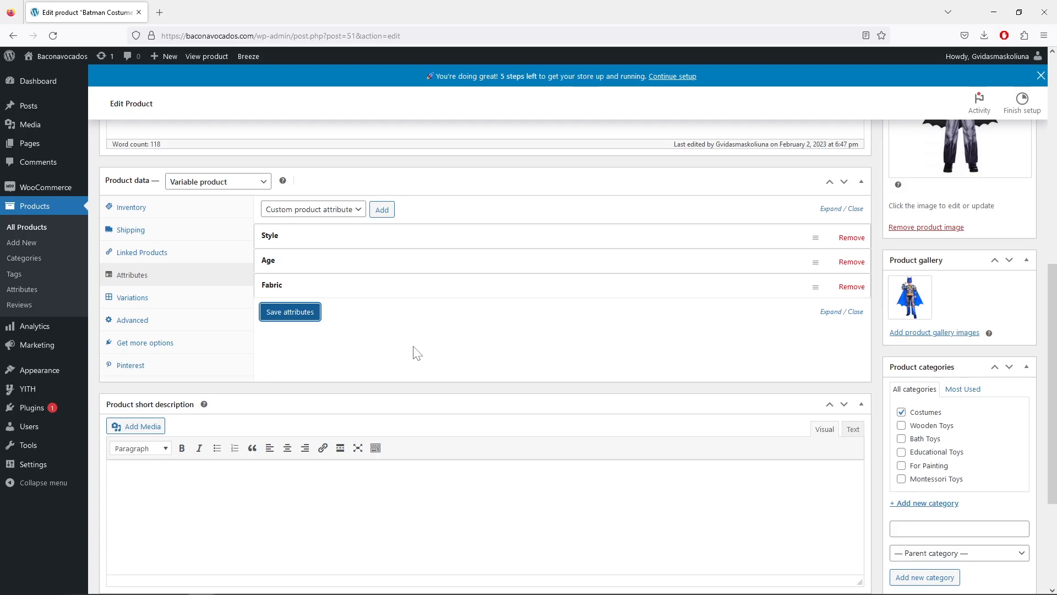
Review the values and variation settings of the Style and Age attributes, and save the attributes again.
{"action": "left_click", "coordinate": [526, 240]}
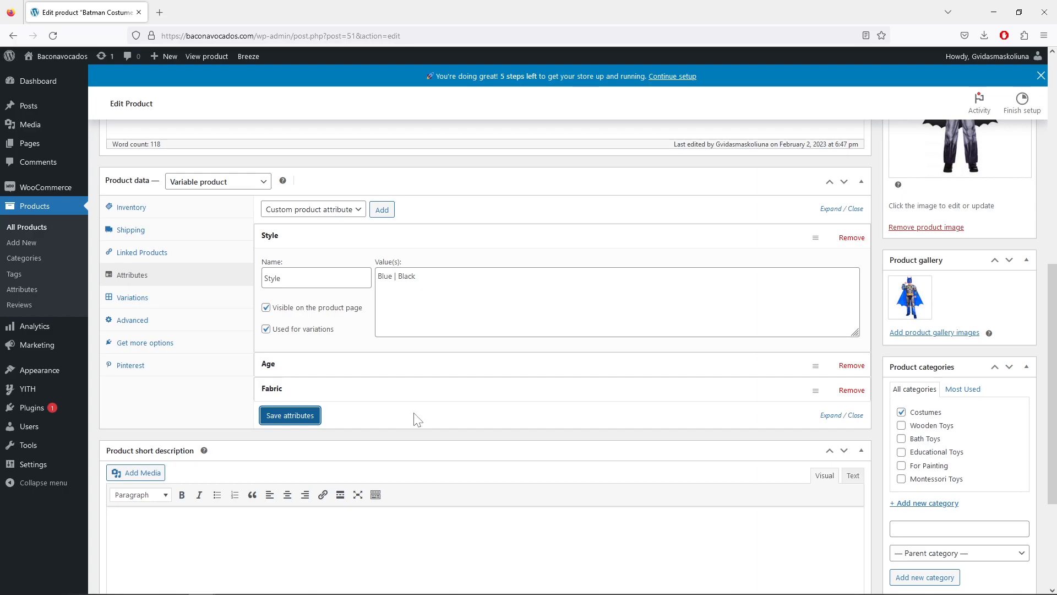
{"action": "left_click", "coordinate": [412, 369]}
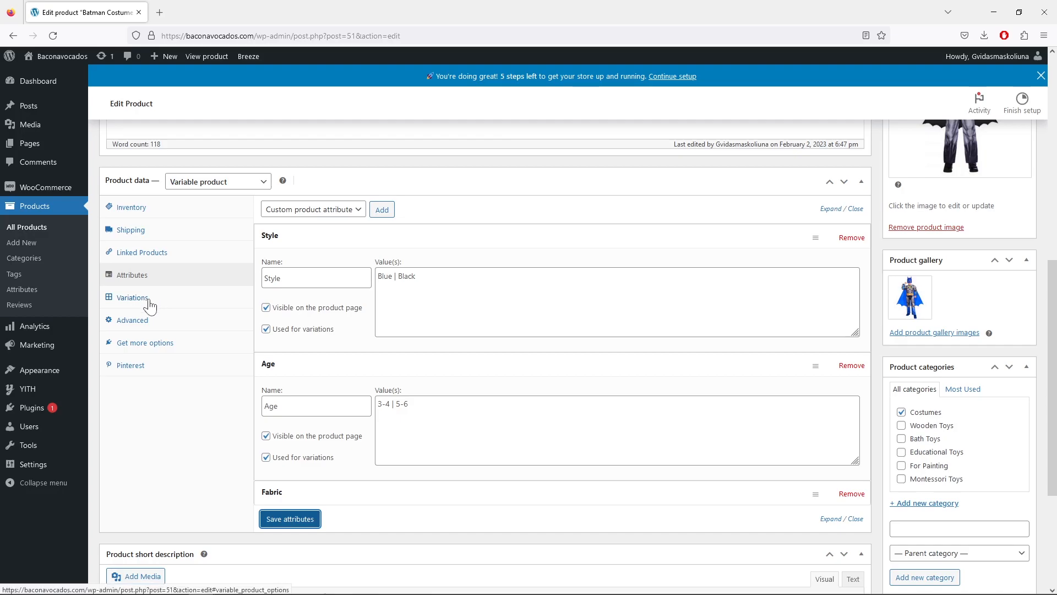
{"action": "scroll", "coordinate": [292, 410], "scroll_direction": "down", "scroll_amount": 2}
{"action": "left_click", "coordinate": [291, 407]}
{"action": "scroll", "coordinate": [446, 400], "scroll_direction": "up", "scroll_amount": 2}
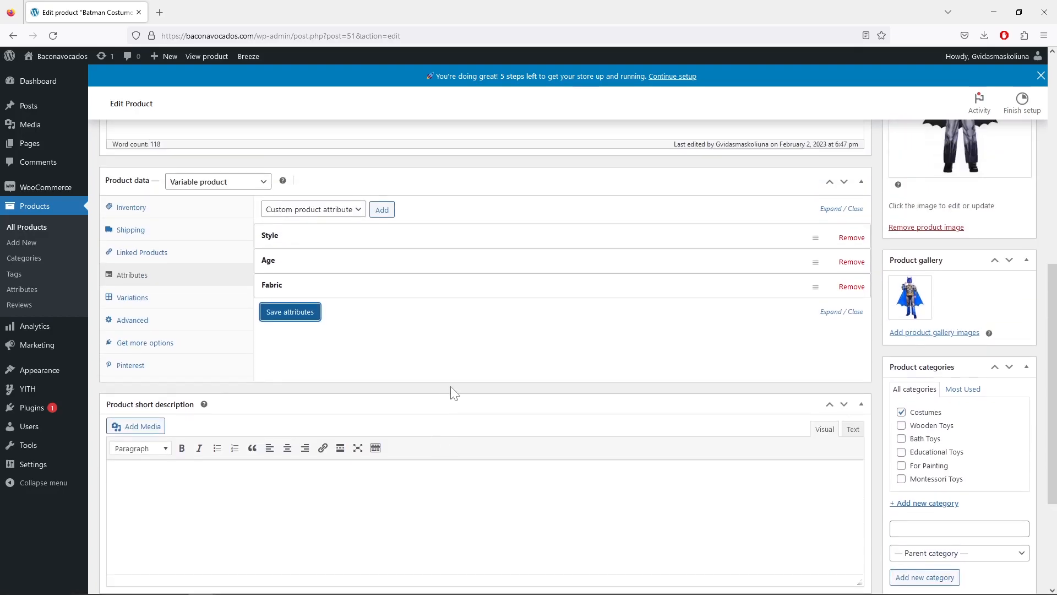
Create variations of the Batman costume from all attributes and accept the confirmation dialogs.
{"action": "scroll", "coordinate": [444, 352], "scroll_direction": "up", "scroll_amount": 1}
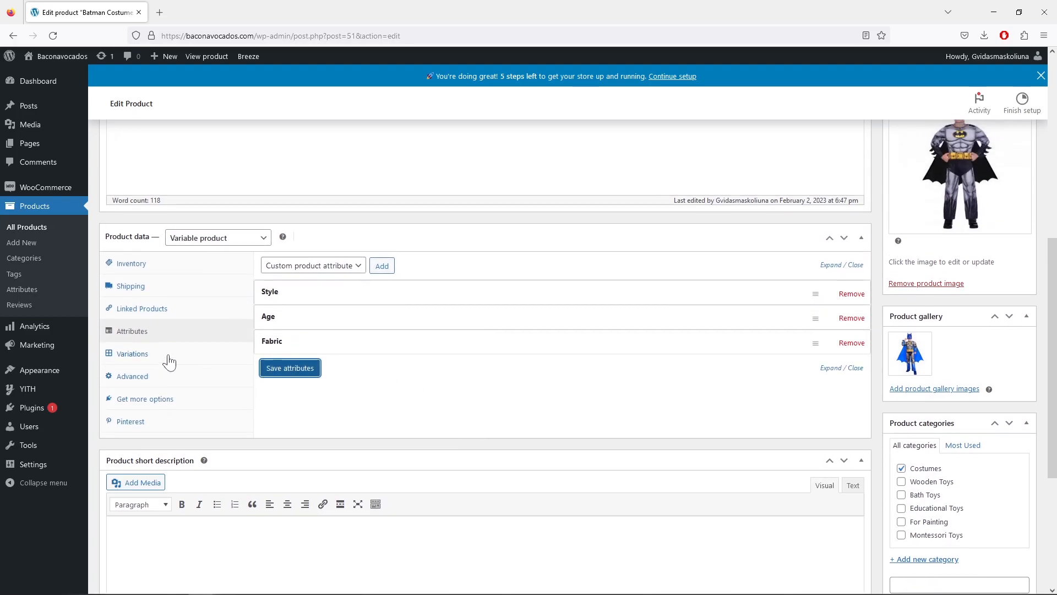
{"action": "left_click", "coordinate": [166, 354]}
{"action": "left_click", "coordinate": [438, 267]}
{"action": "left_click", "coordinate": [389, 302]}
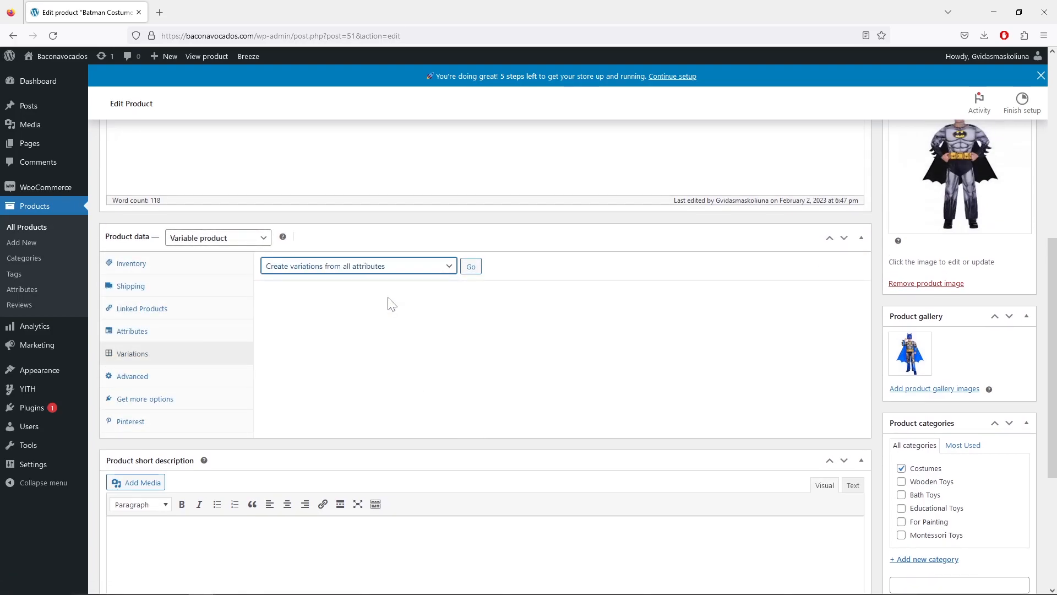
{"action": "left_click", "coordinate": [469, 269]}
{"action": "left_click", "coordinate": [576, 349]}
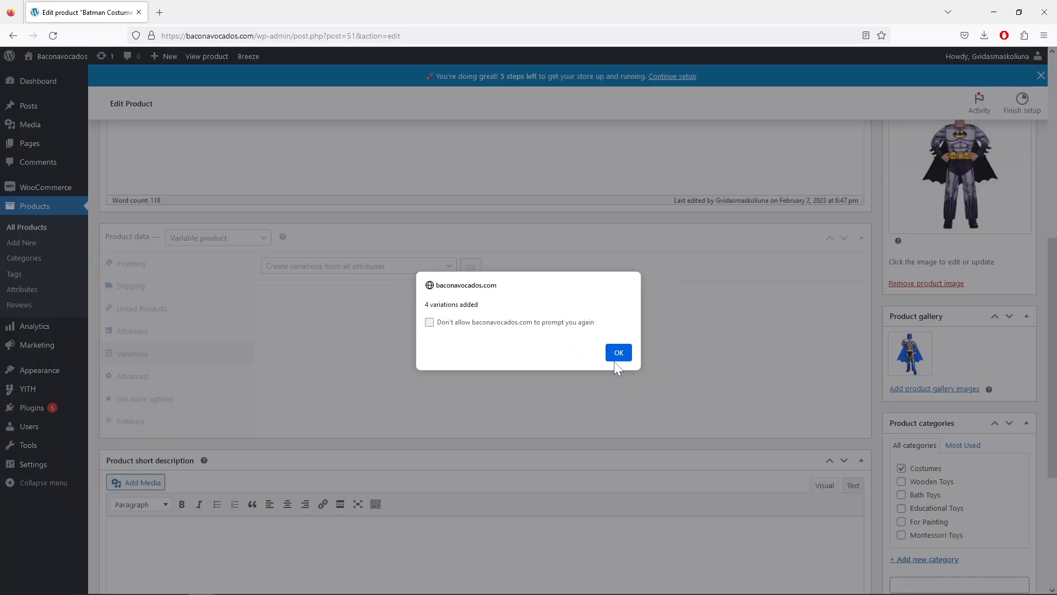
{"action": "left_click", "coordinate": [618, 350]}
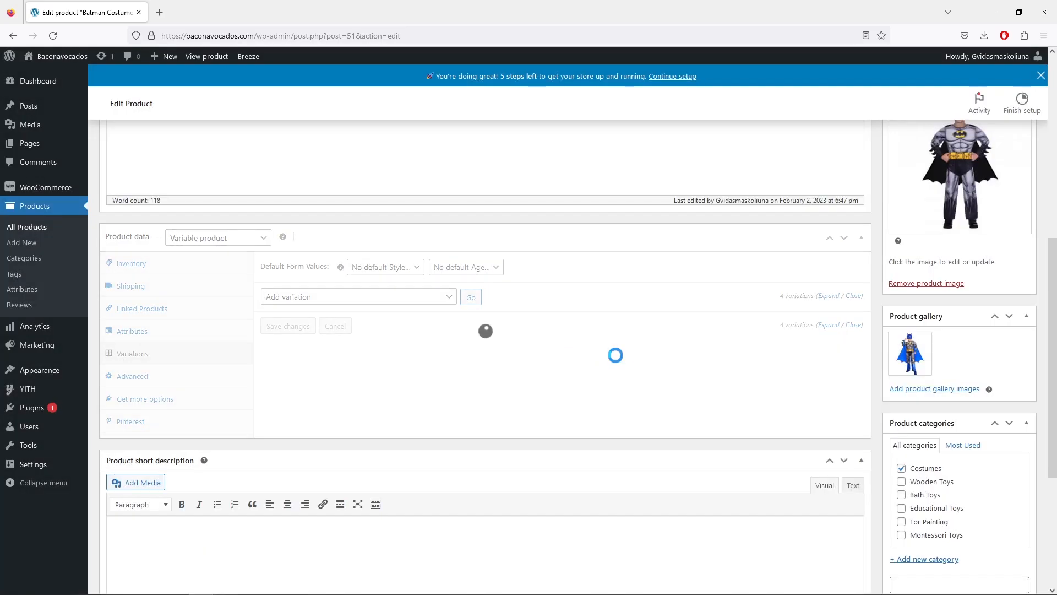
Expand all variations and set batmam-costume-style2.jpg as the image of the Blue 3-4 variation.
{"action": "scroll", "coordinate": [603, 369], "scroll_direction": "down", "scroll_amount": 2}
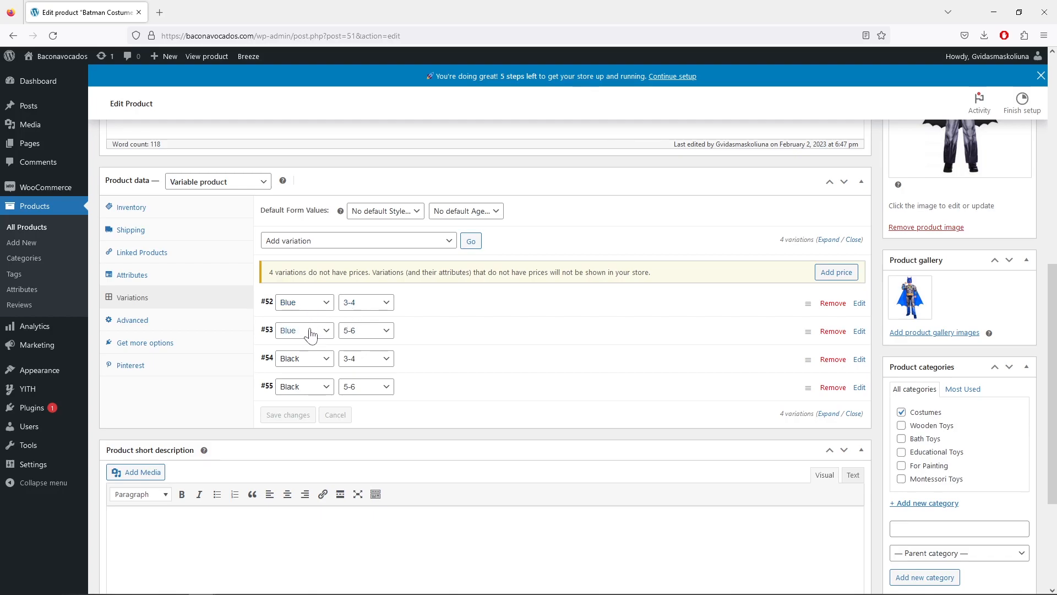
{"action": "left_click", "coordinate": [828, 240]}
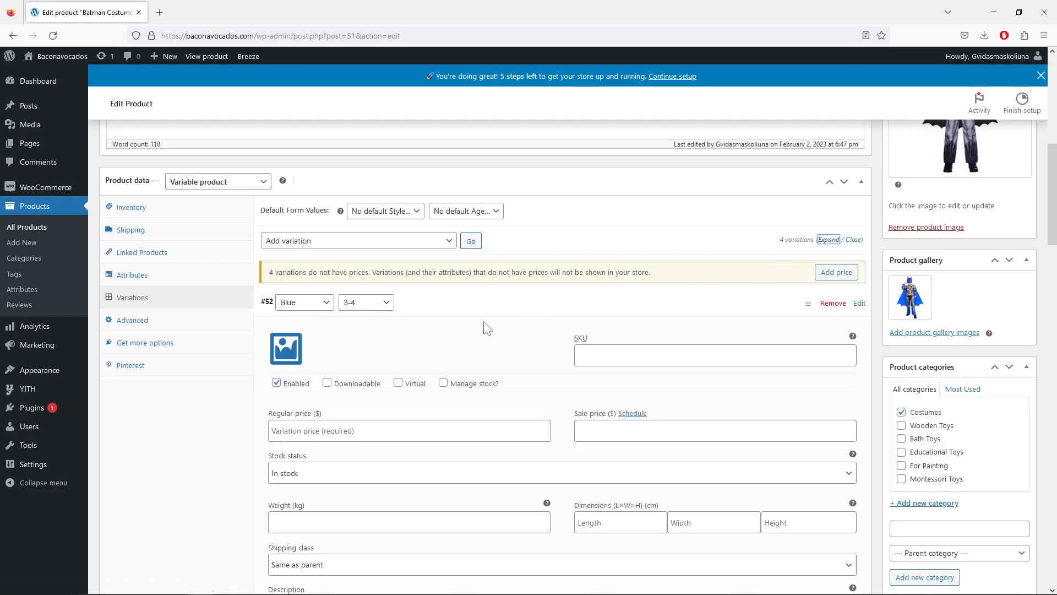
{"action": "scroll", "coordinate": [484, 328], "scroll_direction": "down", "scroll_amount": 3}
{"action": "left_click", "coordinate": [286, 235]}
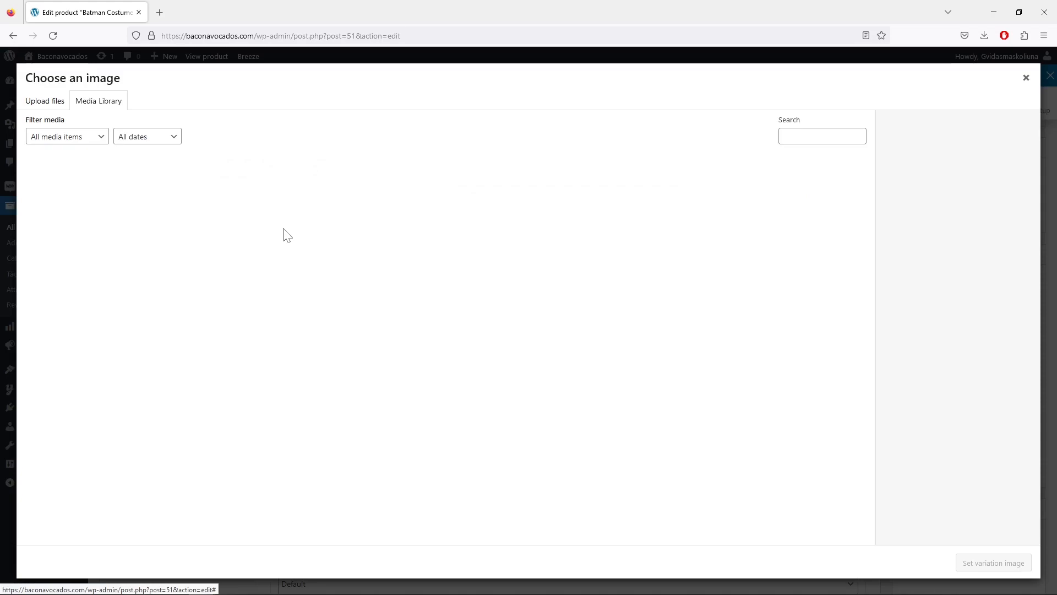
{"action": "left_click", "coordinate": [67, 193]}
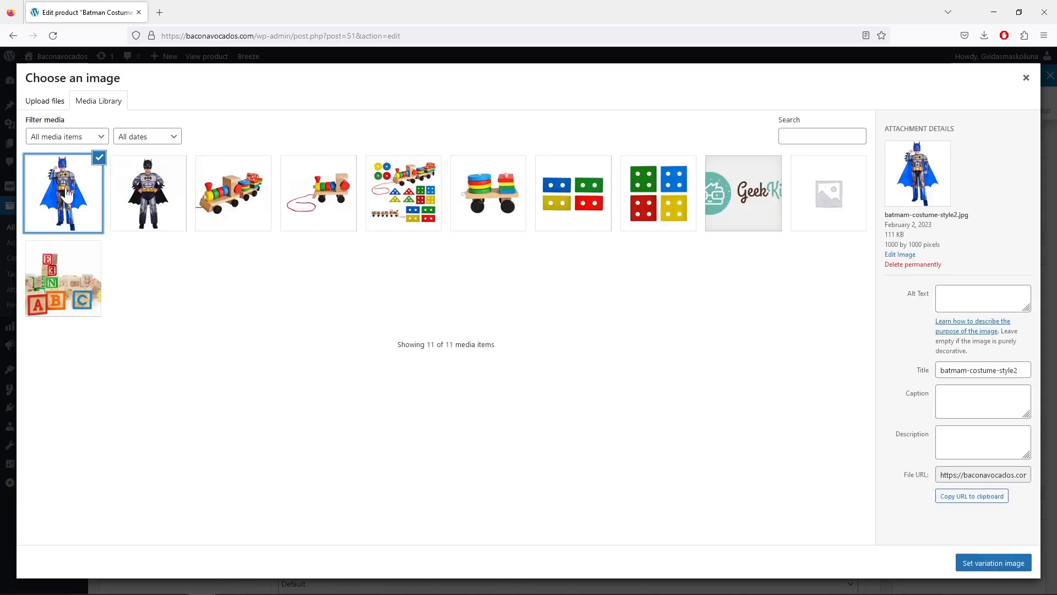
{"action": "left_click", "coordinate": [1006, 564]}
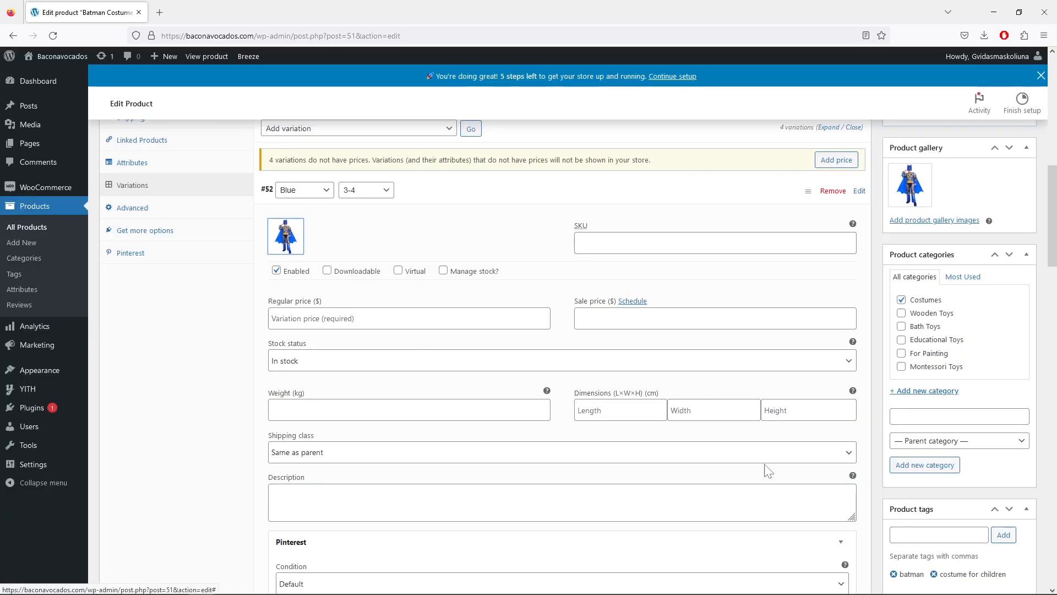
Give the Blue 3-4 variation a regular price of 16.97 and enable stock management with a quantity of 10.
{"action": "left_click", "coordinate": [422, 320]}
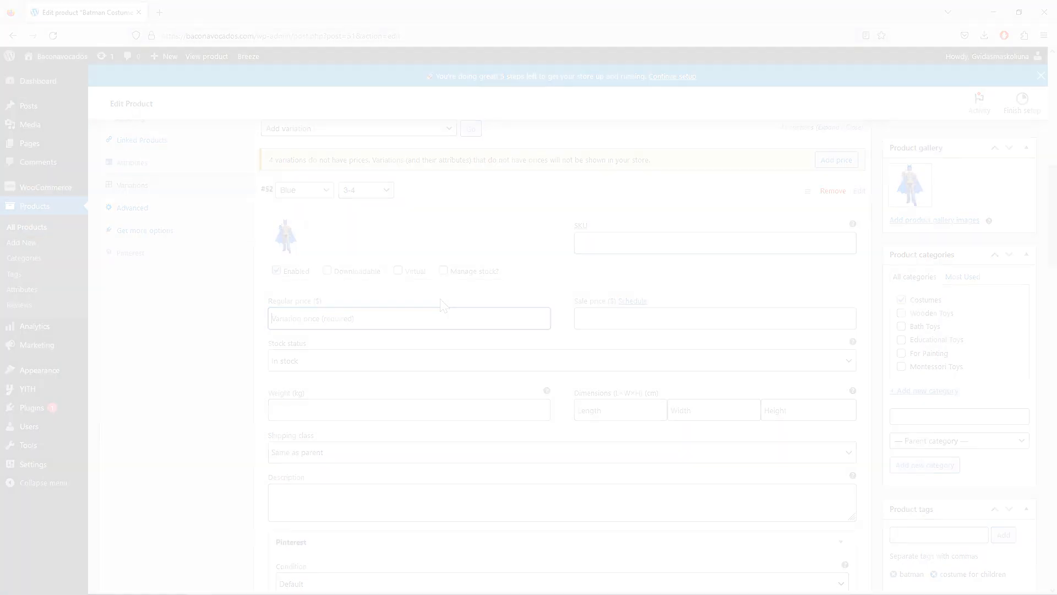
{"action": "left_click", "coordinate": [443, 271]}
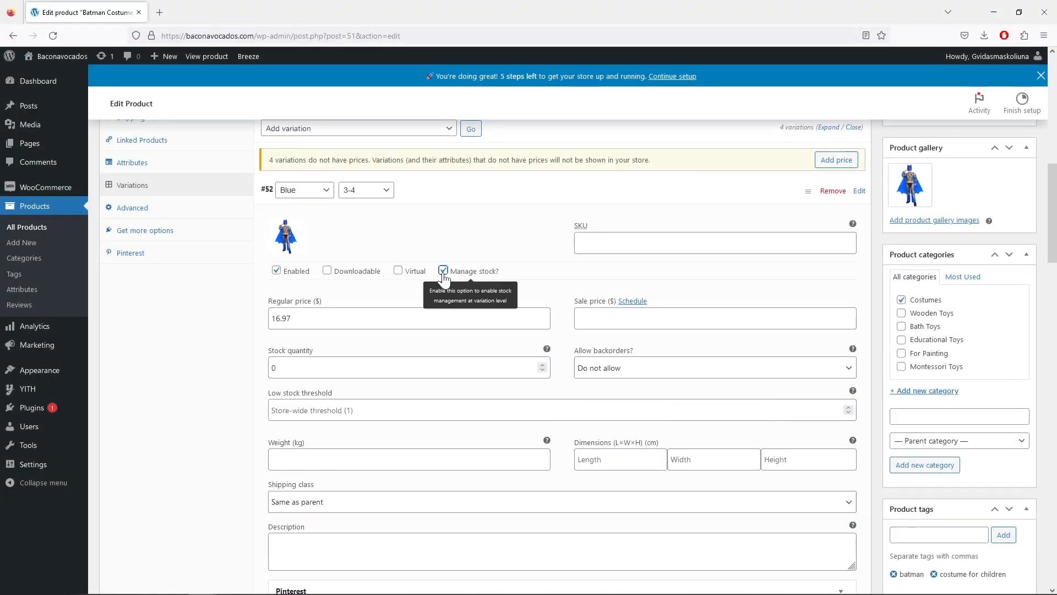
{"action": "key", "text": "Tab"}
{"action": "key", "text": "Tab"}
{"action": "key", "text": "Tab"}
{"action": "key", "text": "Tab"}
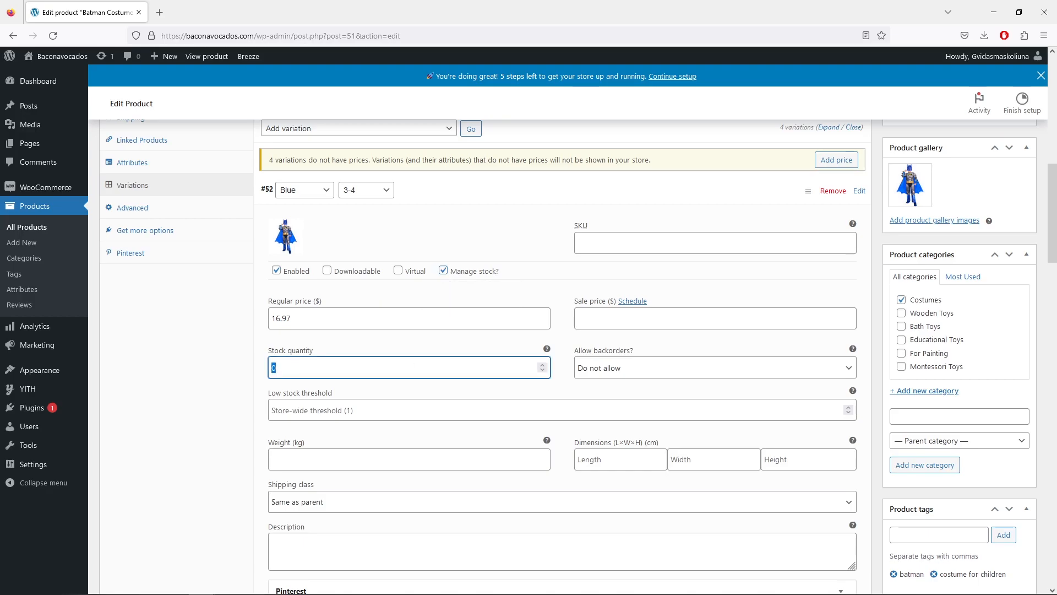
{"action": "type", "text": "10"}
{"action": "left_click", "coordinate": [256, 425]}
Set the blue Batman costume picture from the media library as the image of the Blue 5-6 variation.
{"action": "scroll", "coordinate": [256, 424], "scroll_direction": "down", "scroll_amount": 2}
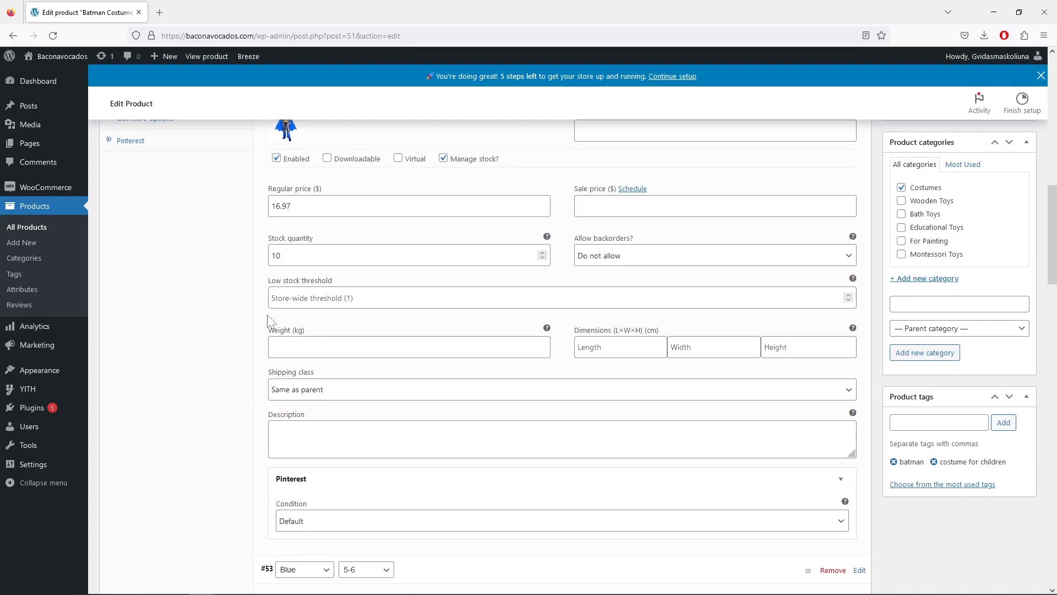
{"action": "scroll", "coordinate": [254, 322], "scroll_direction": "down", "scroll_amount": 1}
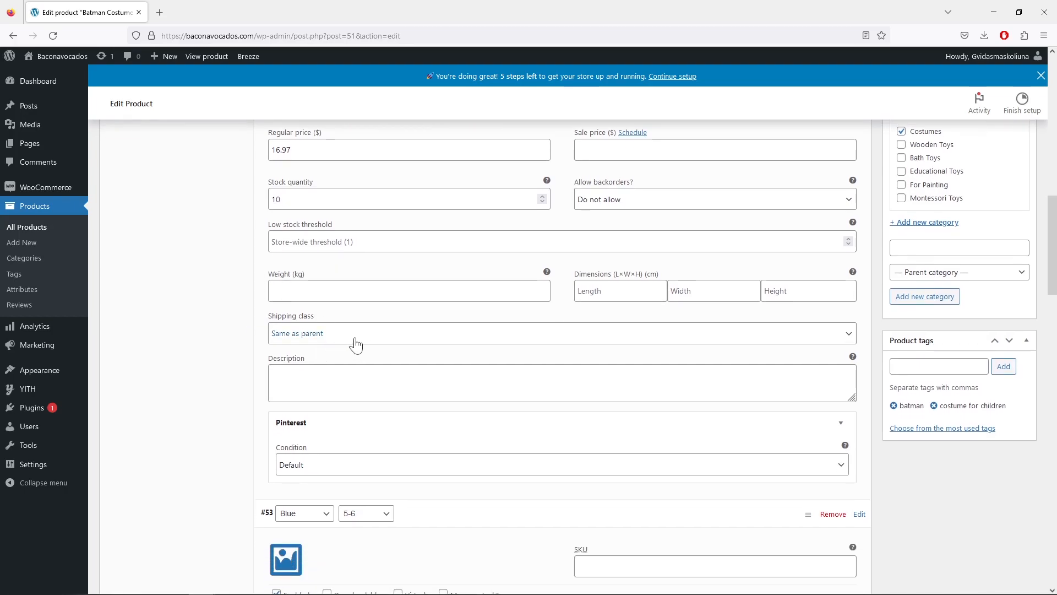
{"action": "scroll", "coordinate": [356, 344], "scroll_direction": "up", "scroll_amount": 4}
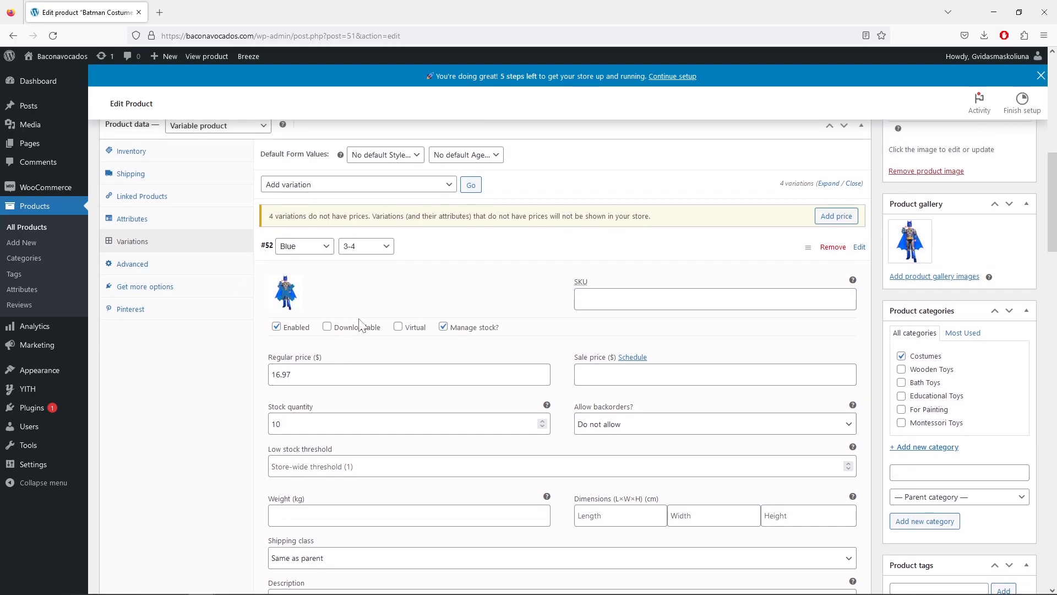
{"action": "scroll", "coordinate": [392, 319], "scroll_direction": "down", "scroll_amount": 4}
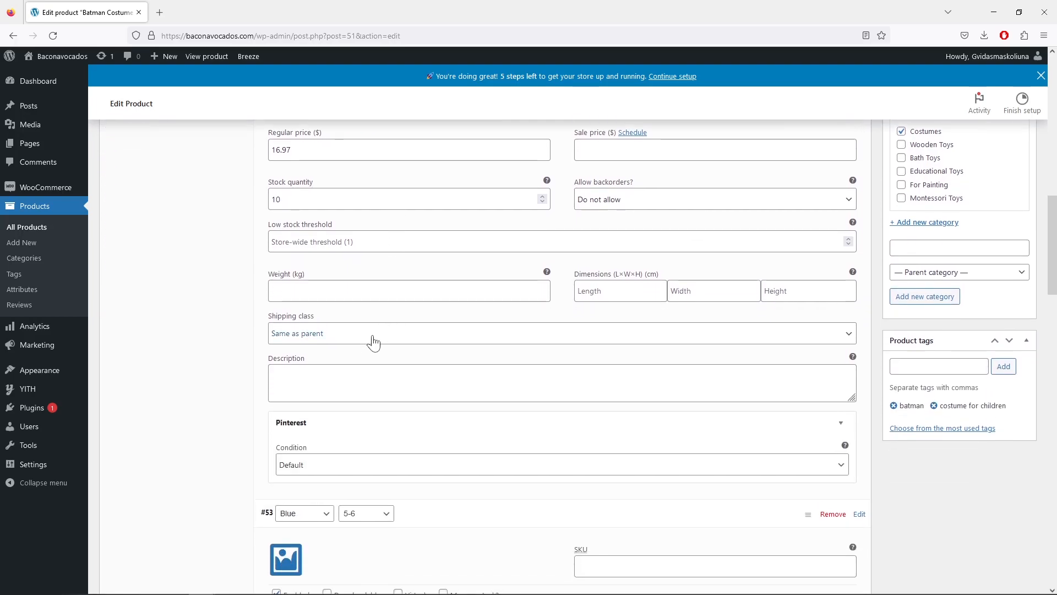
{"action": "scroll", "coordinate": [373, 342], "scroll_direction": "down", "scroll_amount": 4}
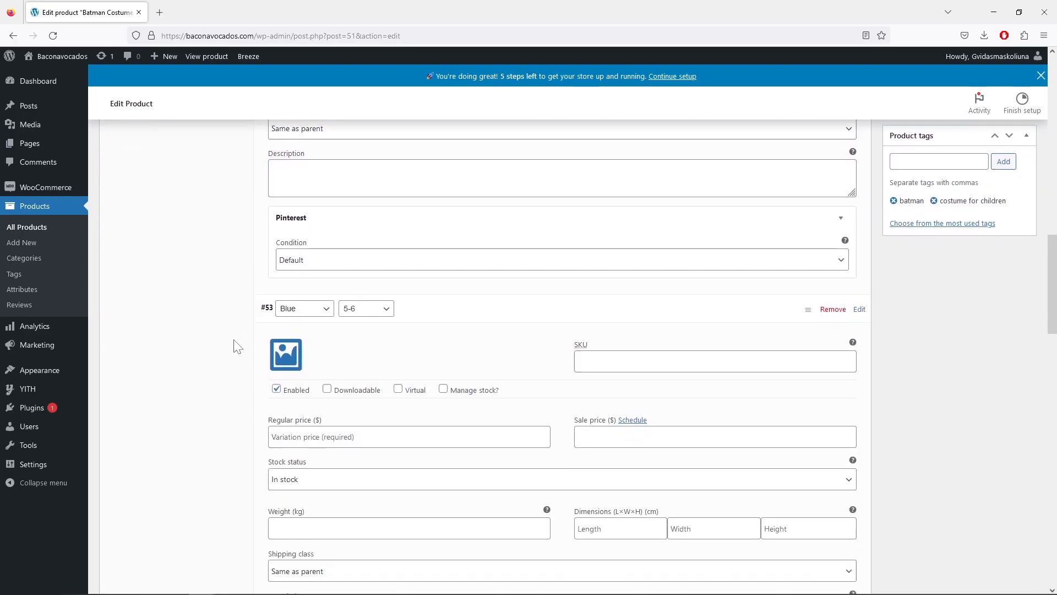
{"action": "left_click", "coordinate": [286, 336]}
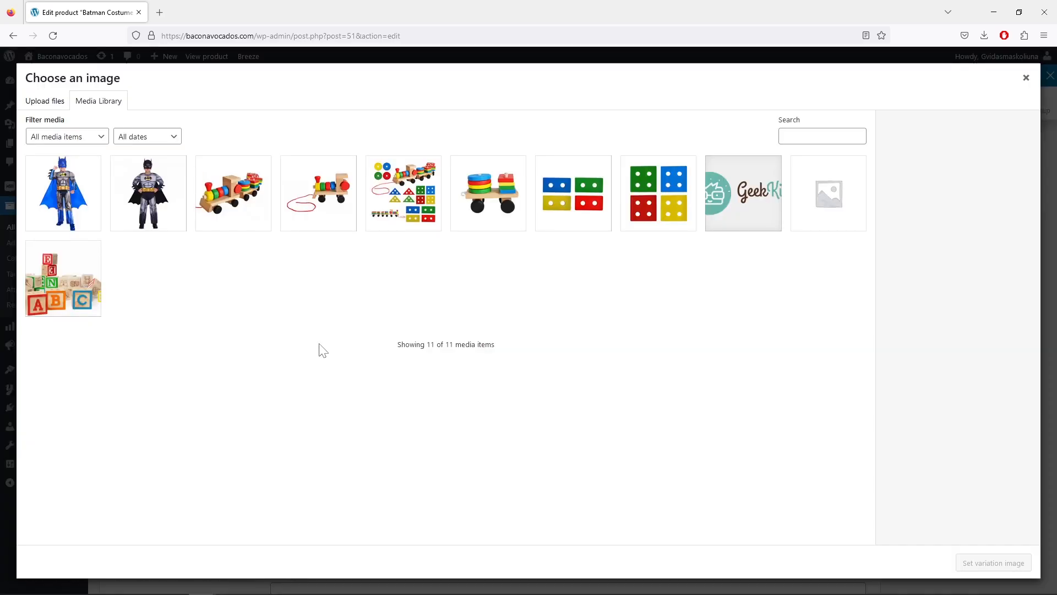
{"action": "left_click", "coordinate": [43, 182]}
{"action": "left_click", "coordinate": [994, 564]}
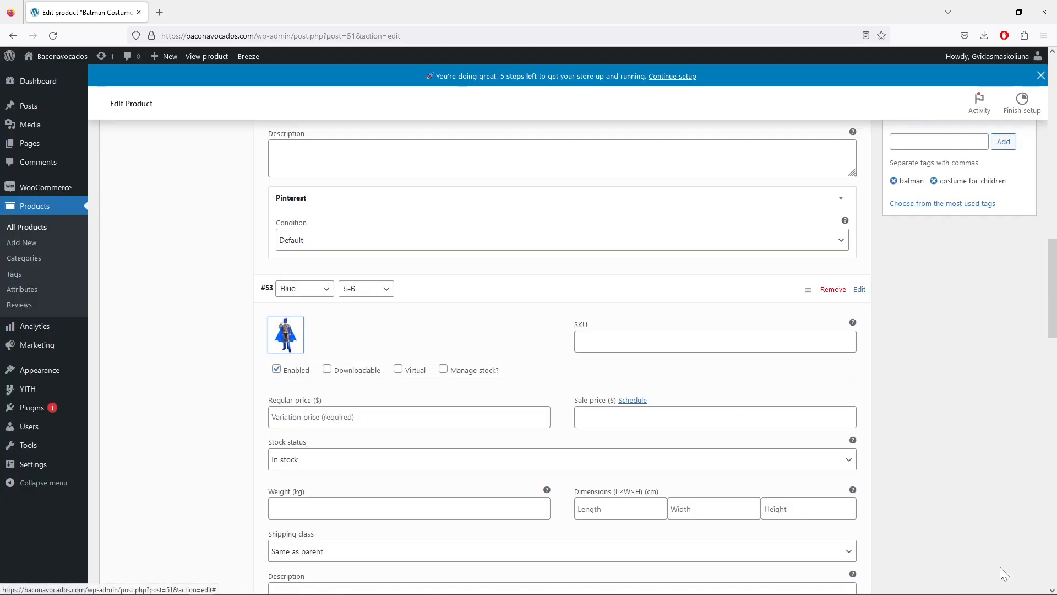
Give the Blue 5-6 variation a regular price of 16.97 and enable stock management with a quantity of 10.
{"action": "right_click", "coordinate": [272, 301]}
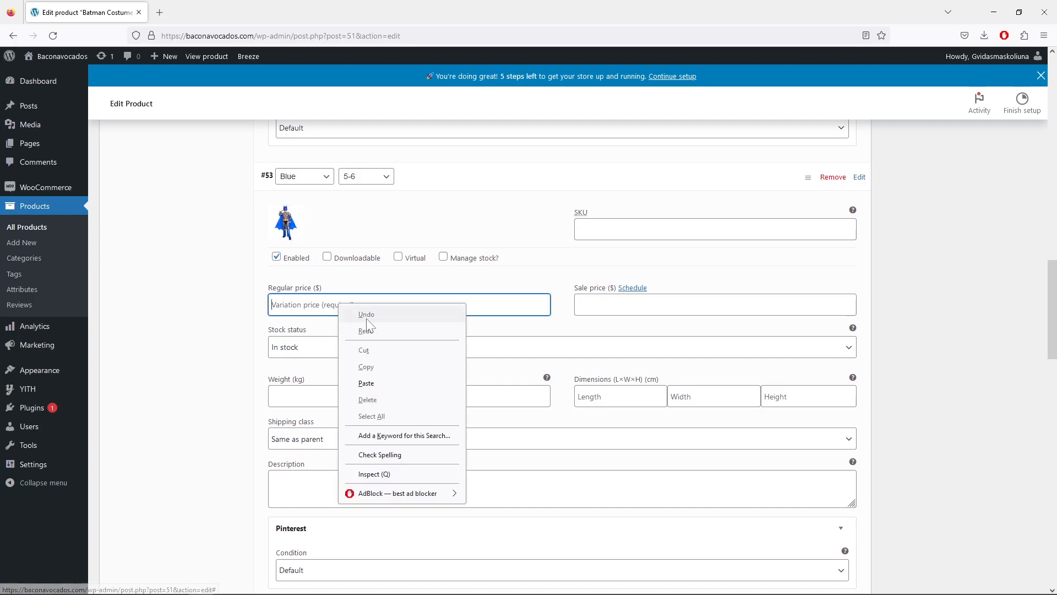
{"action": "left_click", "coordinate": [411, 388]}
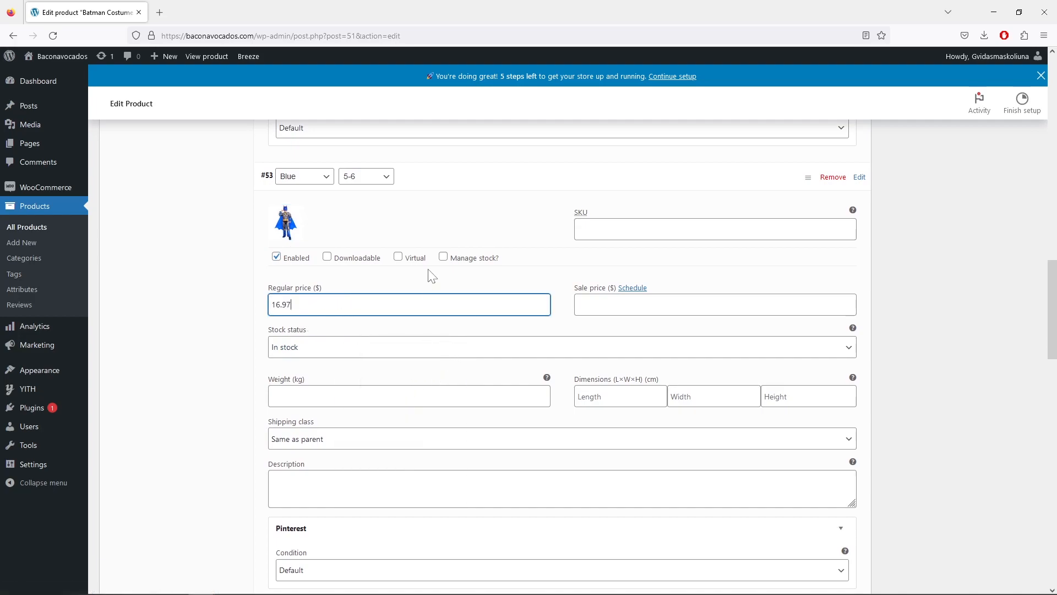
{"action": "left_click", "coordinate": [444, 257]}
{"action": "key", "text": "Tab"}
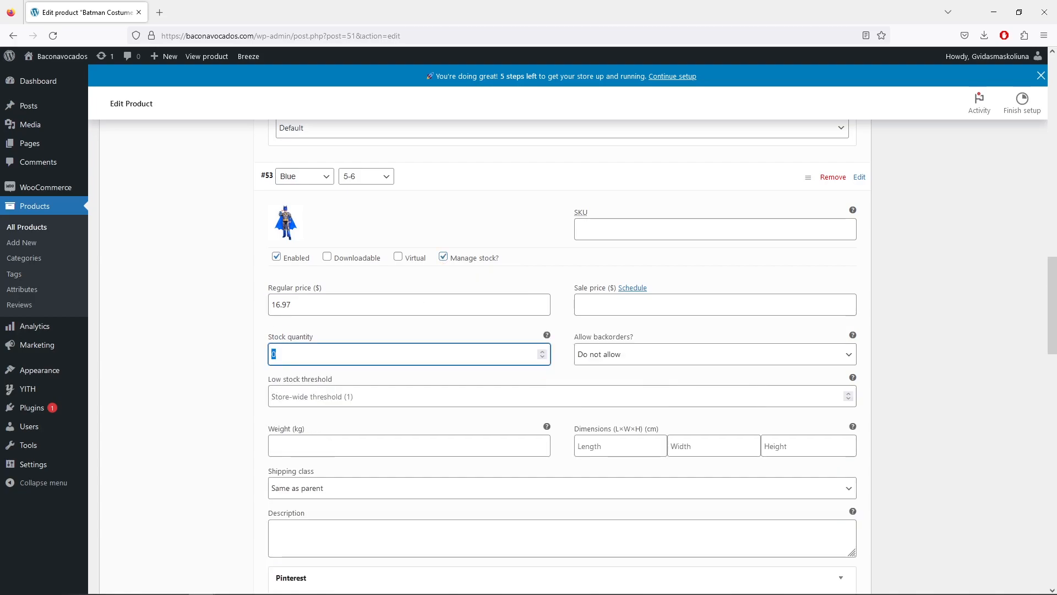
{"action": "type", "text": "10"}
{"action": "left_click", "coordinate": [259, 368]}
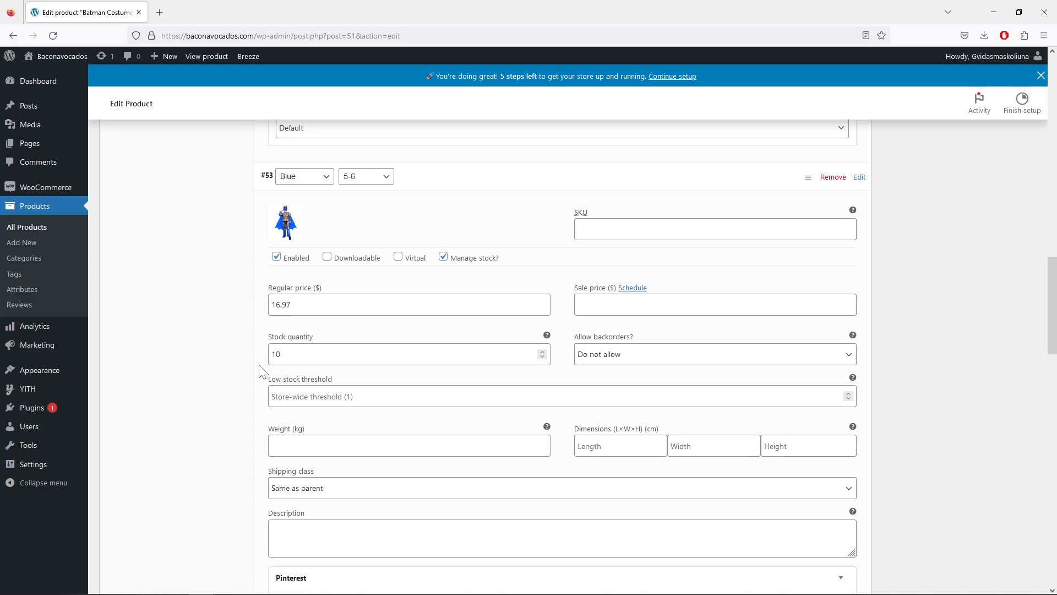
Set batmam-costume-style1.jpg as the image of the Black 3-4 variation.
{"action": "scroll", "coordinate": [260, 372], "scroll_direction": "down", "scroll_amount": 2}
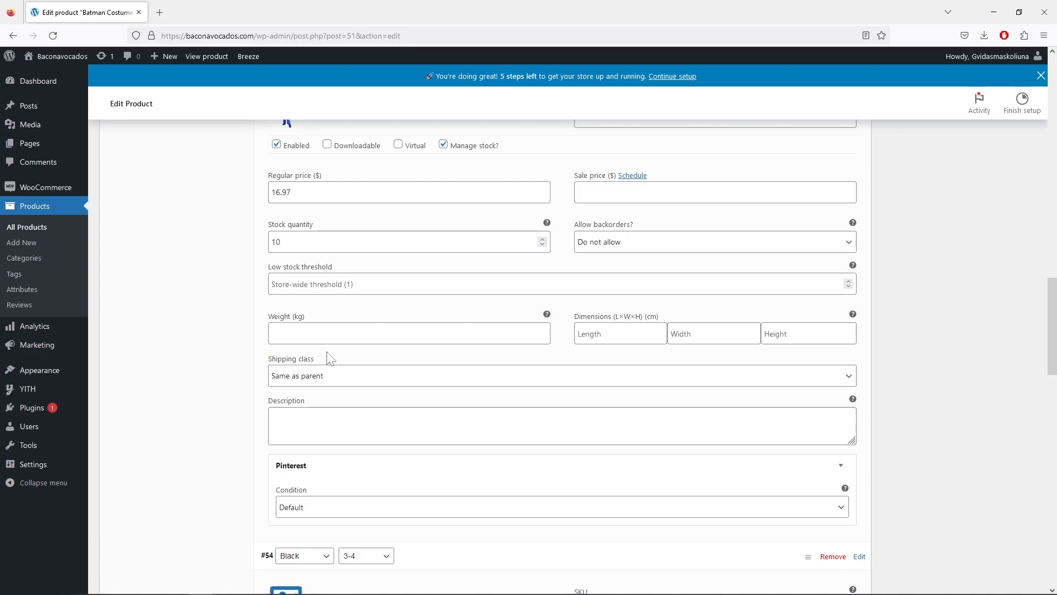
{"action": "scroll", "coordinate": [246, 364], "scroll_direction": "down", "scroll_amount": 6}
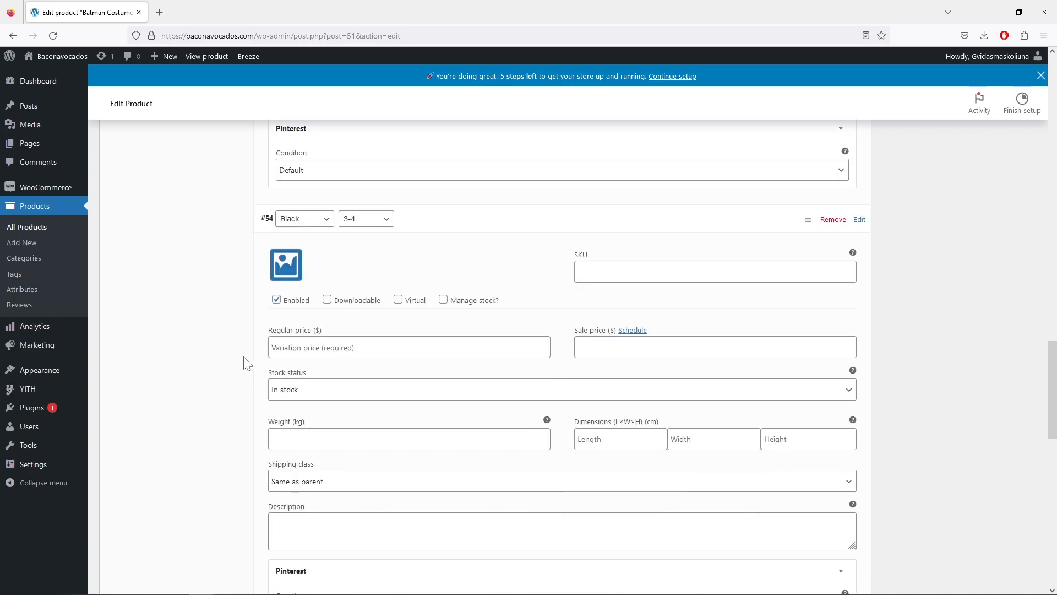
{"action": "left_click", "coordinate": [284, 278]}
{"action": "left_click", "coordinate": [163, 183]}
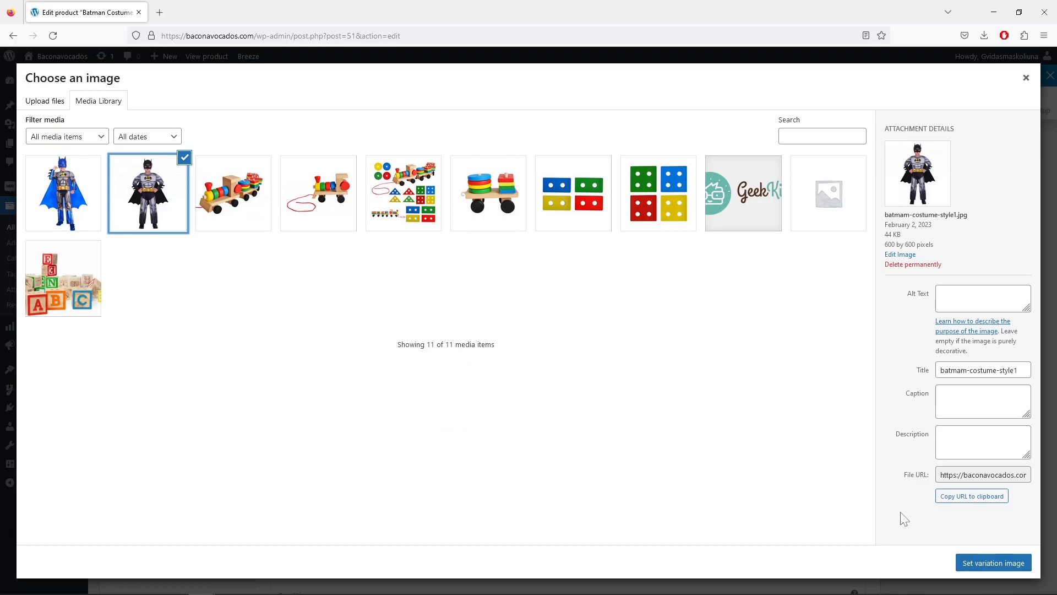
{"action": "left_click", "coordinate": [961, 562]}
Enable stock management for the Black 3-4 variation and set its regular price to 16.97.
{"action": "left_click", "coordinate": [444, 300]}
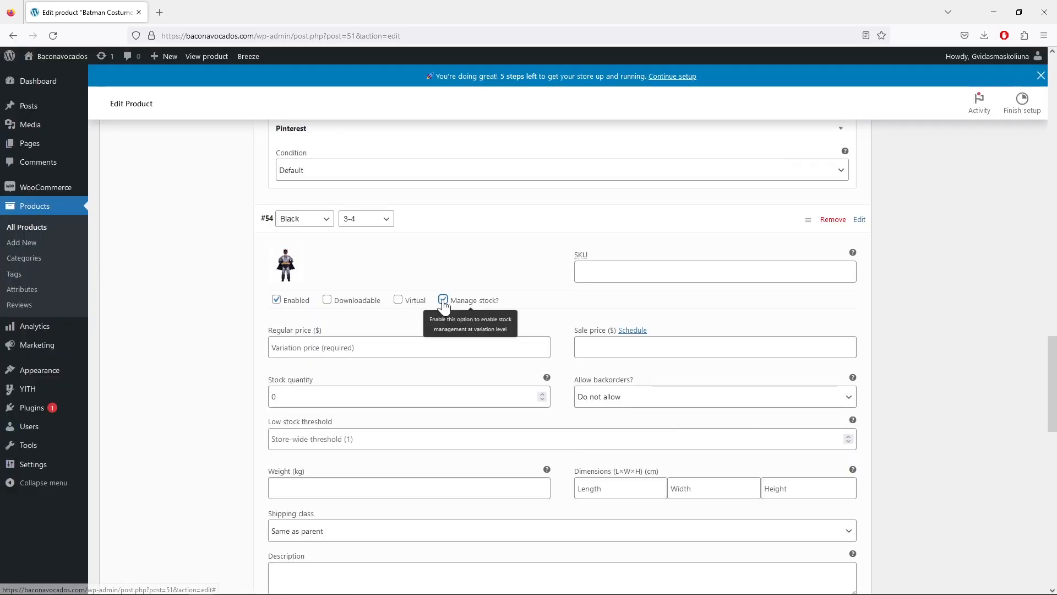
{"action": "key", "text": "Tab"}
{"action": "right_click", "coordinate": [304, 347]}
{"action": "left_click", "coordinate": [366, 427]}
{"action": "key", "text": "Tab"}
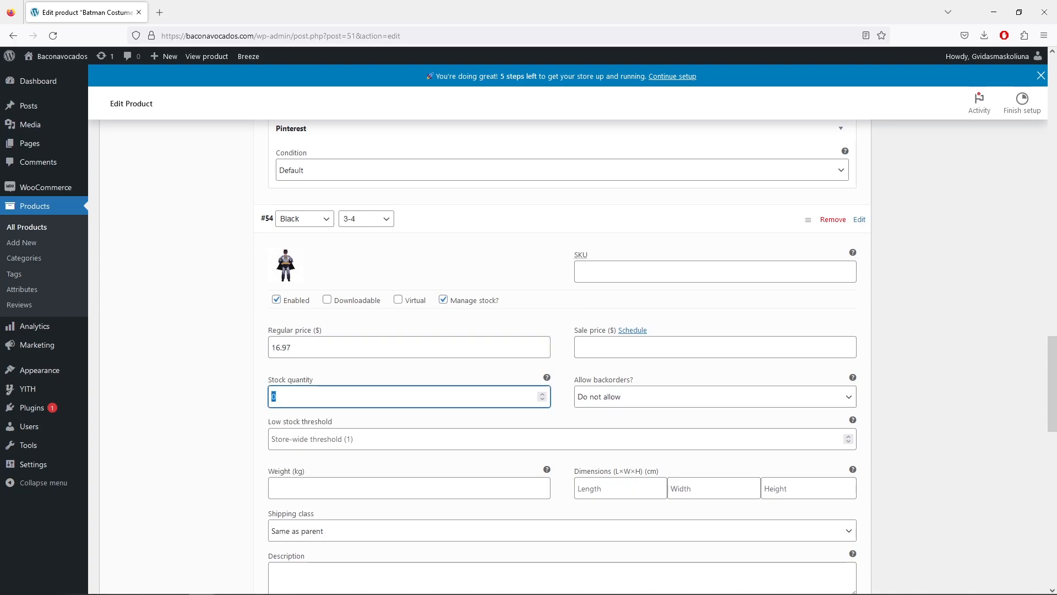
{"action": "left_click", "coordinate": [378, 425]}
{"action": "scroll", "coordinate": [235, 426], "scroll_direction": "down", "scroll_amount": 8}
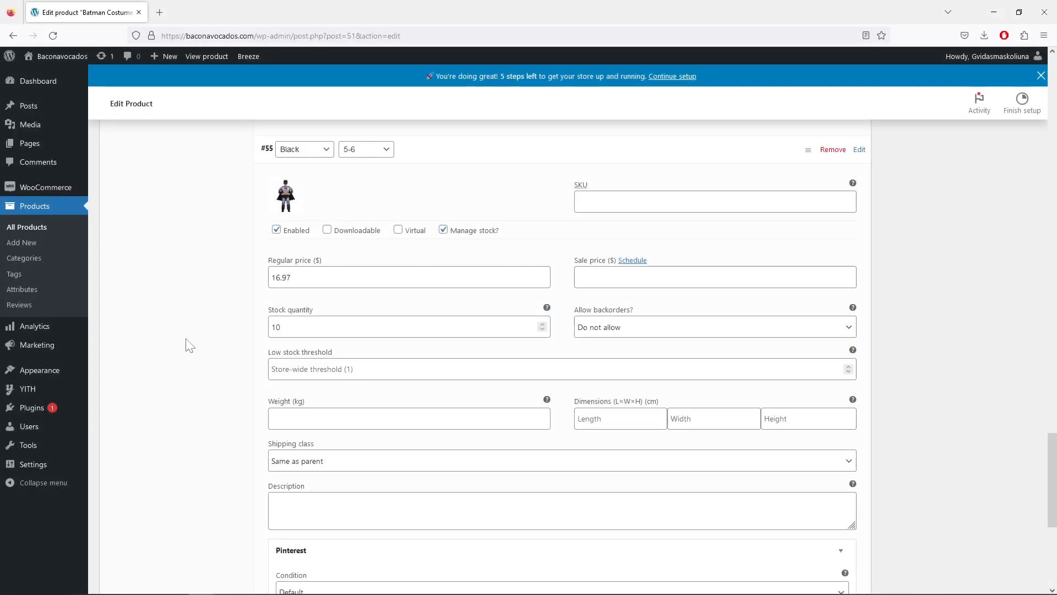
Save the variation changes and publish the Batman Costume for Kids product.
{"action": "scroll", "coordinate": [187, 346], "scroll_direction": "down", "scroll_amount": 4}
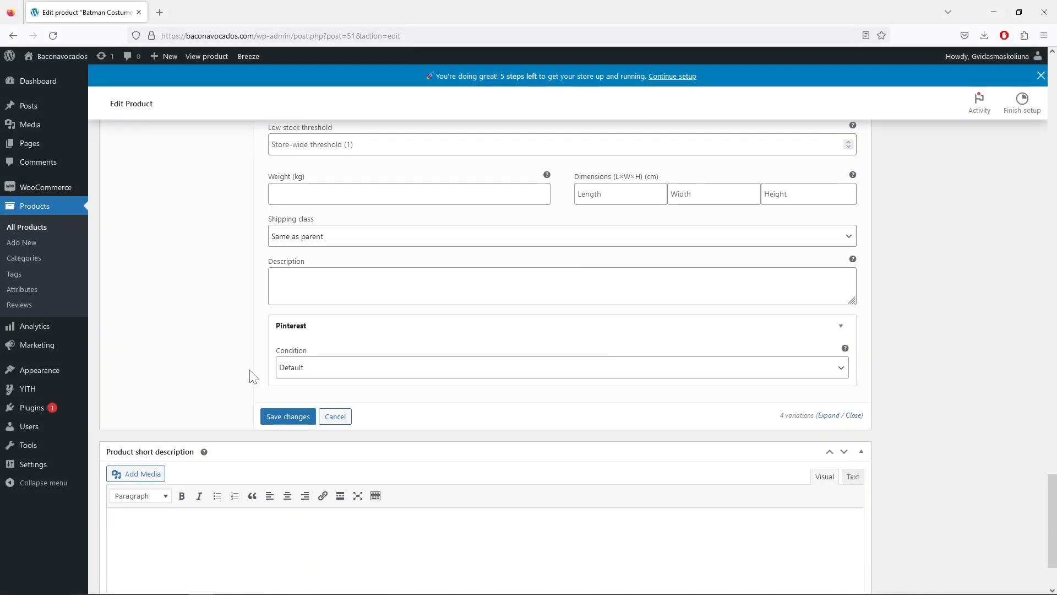
{"action": "left_click", "coordinate": [288, 417]}
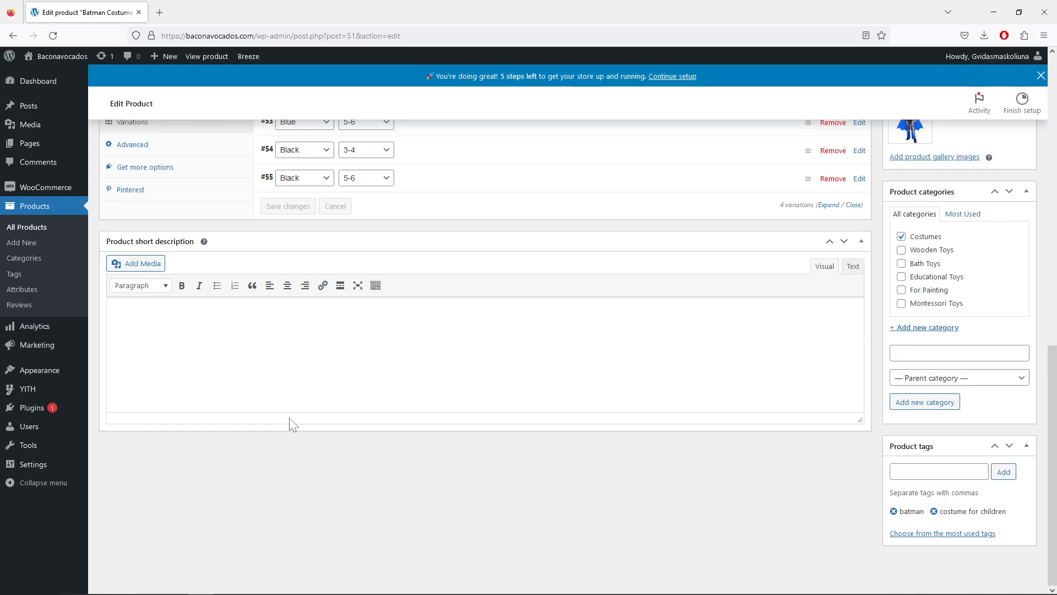
{"action": "scroll", "coordinate": [289, 417], "scroll_direction": "up", "scroll_amount": 15}
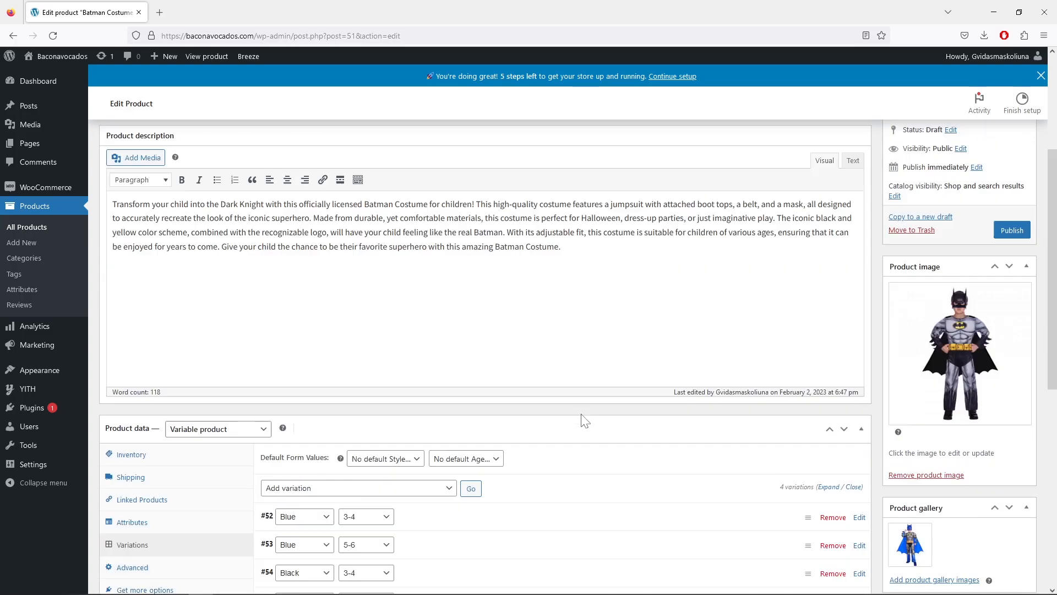
{"action": "left_click", "coordinate": [1013, 315]}
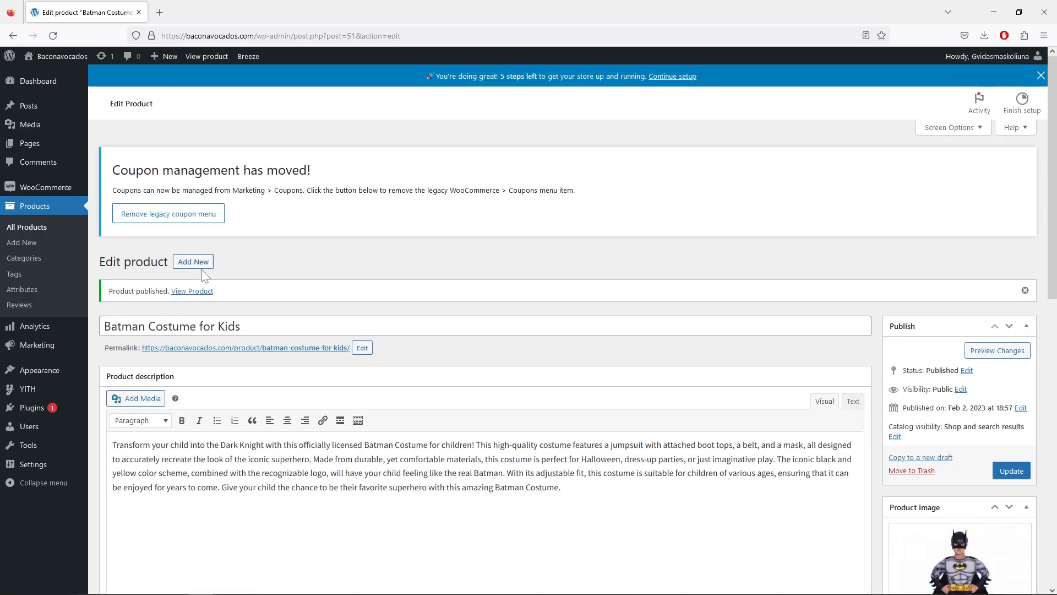
On the published product page, preview the Blue style for age 3-4 and view its enlarged picture.
{"action": "left_click", "coordinate": [202, 293]}
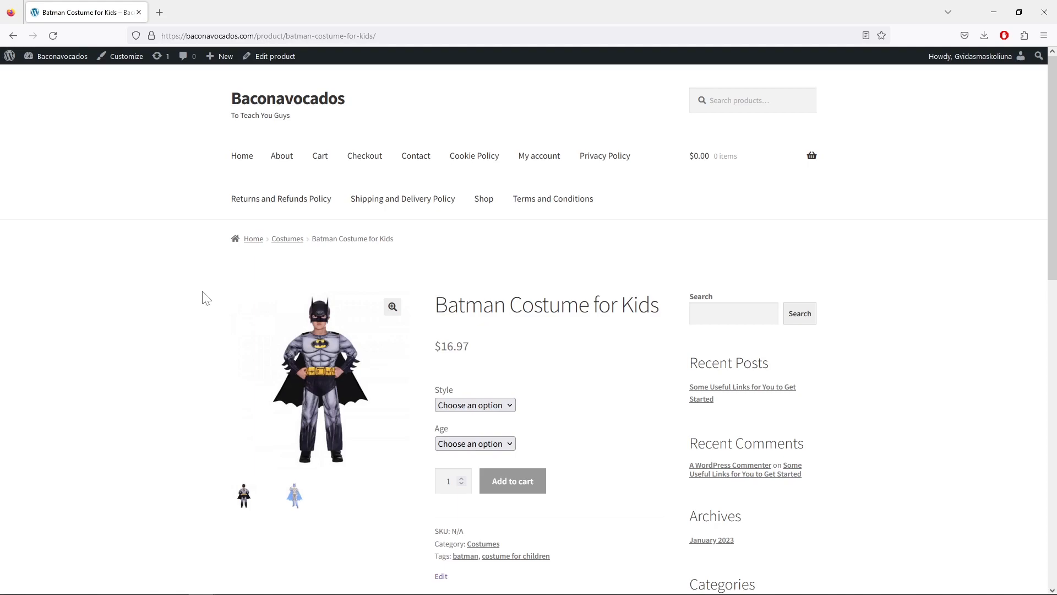
{"action": "scroll", "coordinate": [204, 297], "scroll_direction": "down", "scroll_amount": 2}
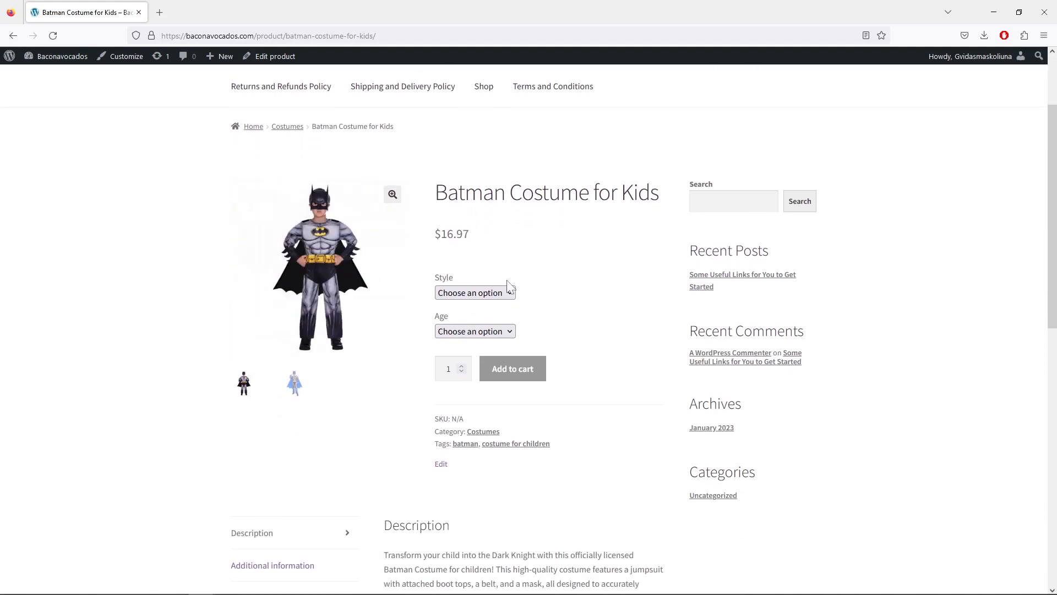
{"action": "left_click", "coordinate": [494, 293]}
{"action": "left_click", "coordinate": [494, 324]}
{"action": "left_click", "coordinate": [494, 293]}
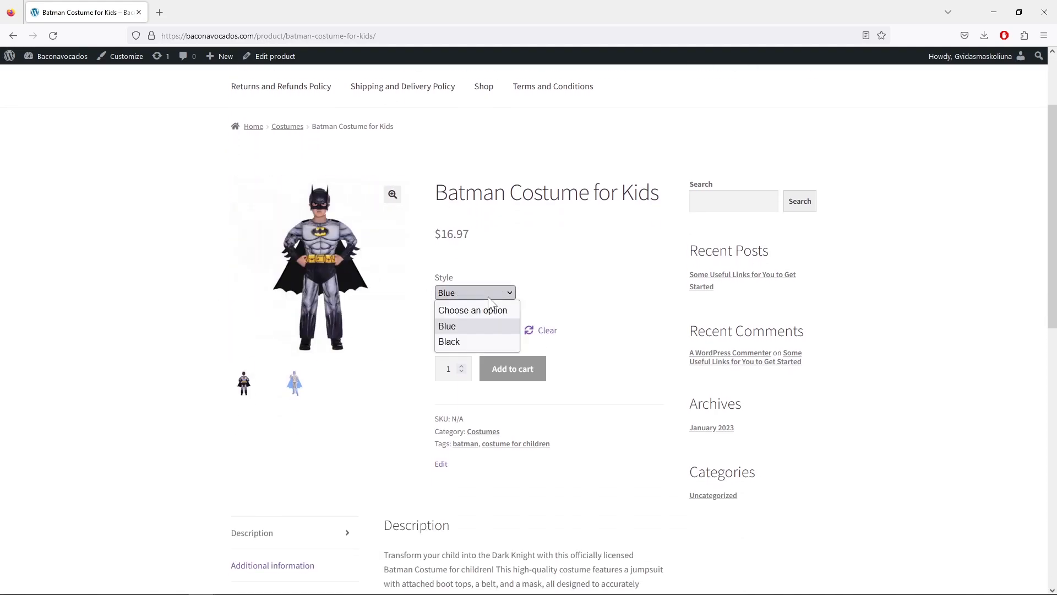
{"action": "left_click", "coordinate": [475, 325]}
{"action": "left_click", "coordinate": [477, 327]}
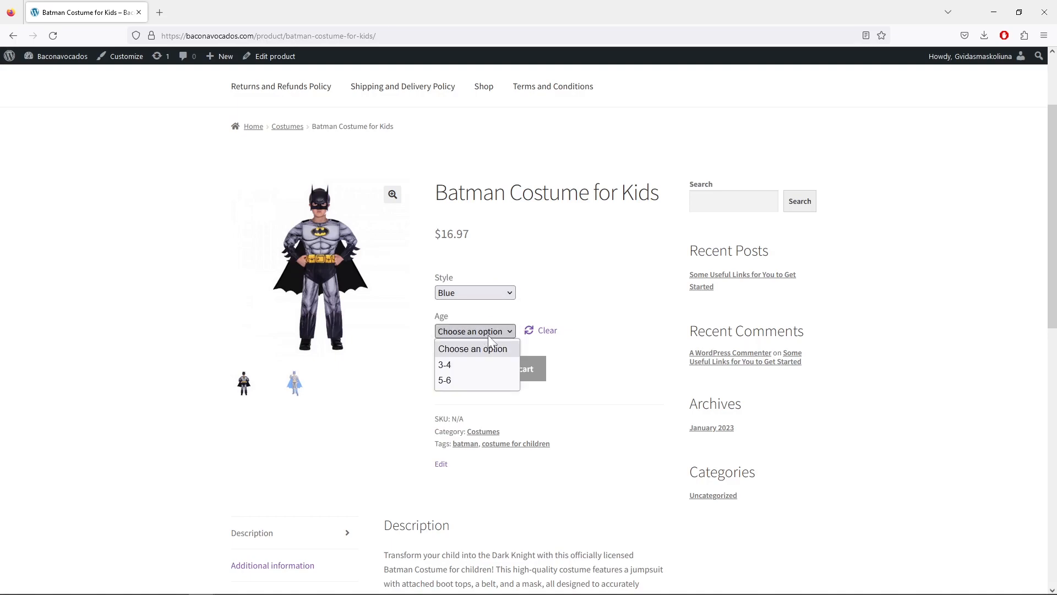
{"action": "left_click", "coordinate": [492, 365]}
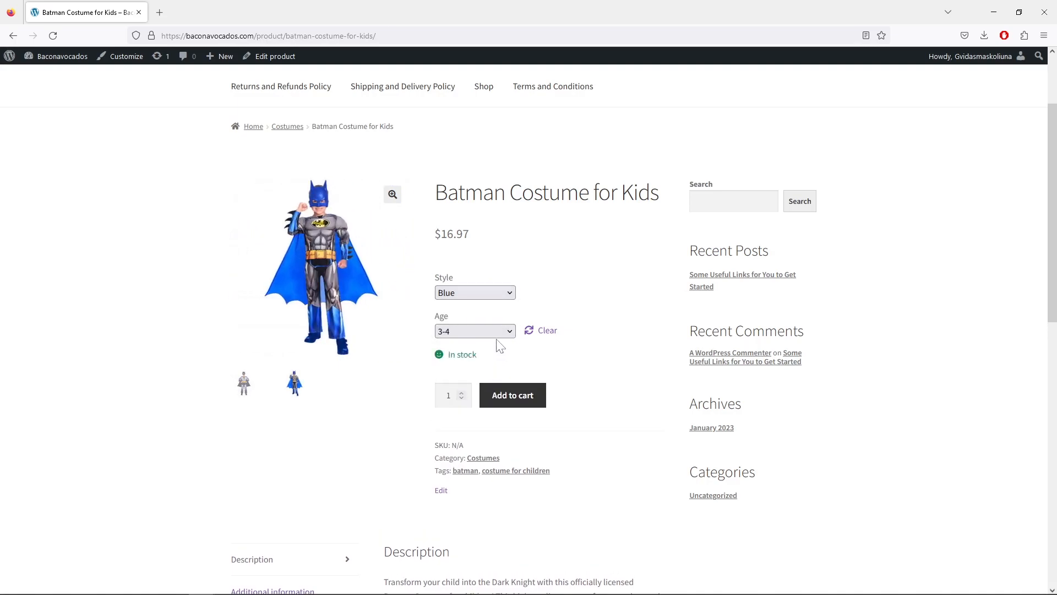
{"action": "left_click", "coordinate": [393, 194]}
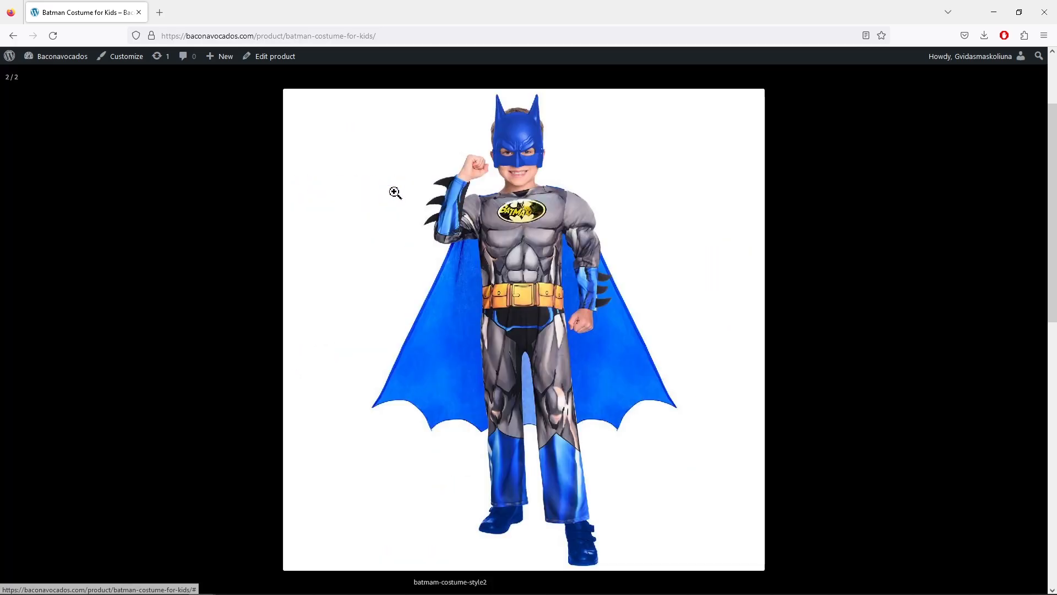
{"action": "left_click", "coordinate": [1035, 77]}
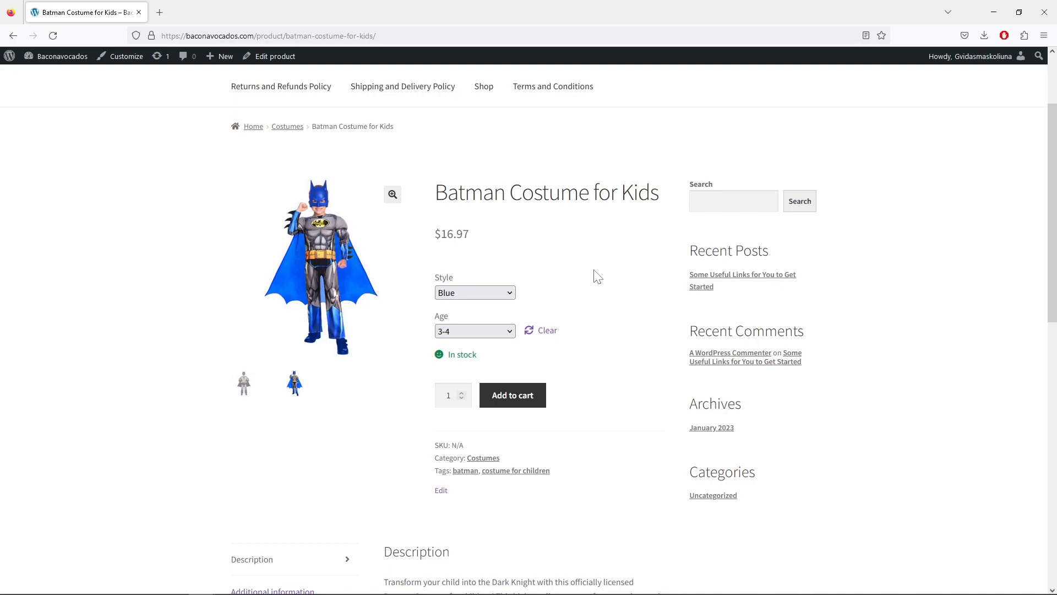
View the products tagged "batman" from the product page and return to Batman Costume for Kids.
{"action": "scroll", "coordinate": [596, 277], "scroll_direction": "down", "scroll_amount": 3}
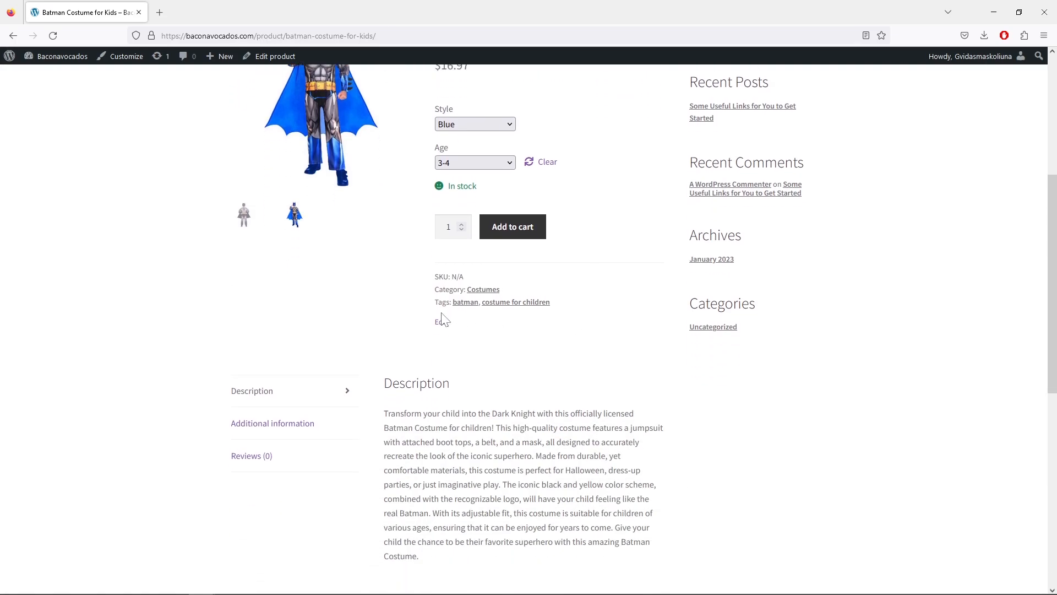
{"action": "left_click", "coordinate": [465, 306]}
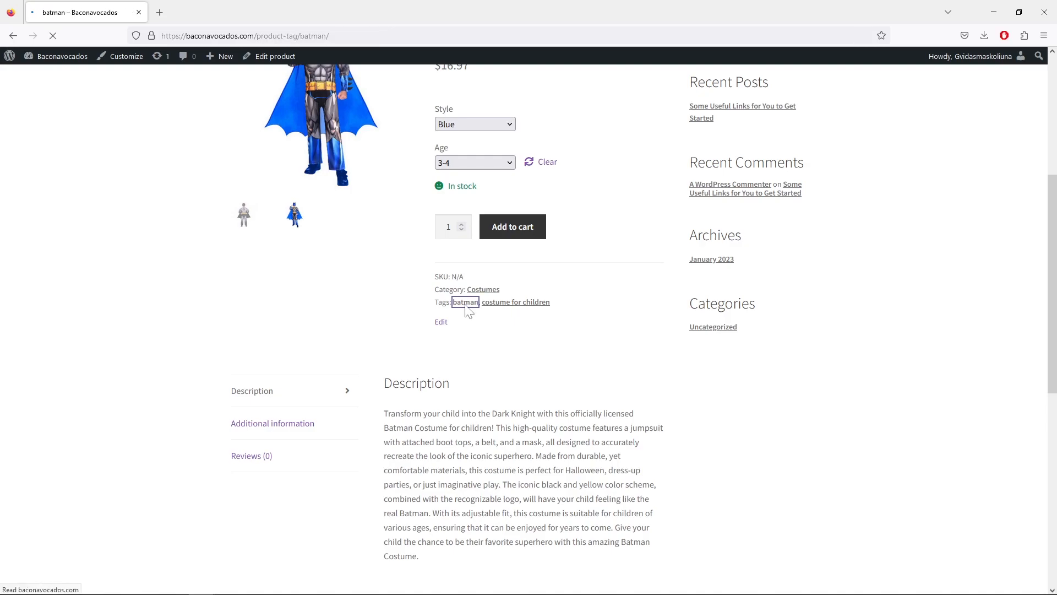
{"action": "scroll", "coordinate": [466, 310], "scroll_direction": "down", "scroll_amount": 2}
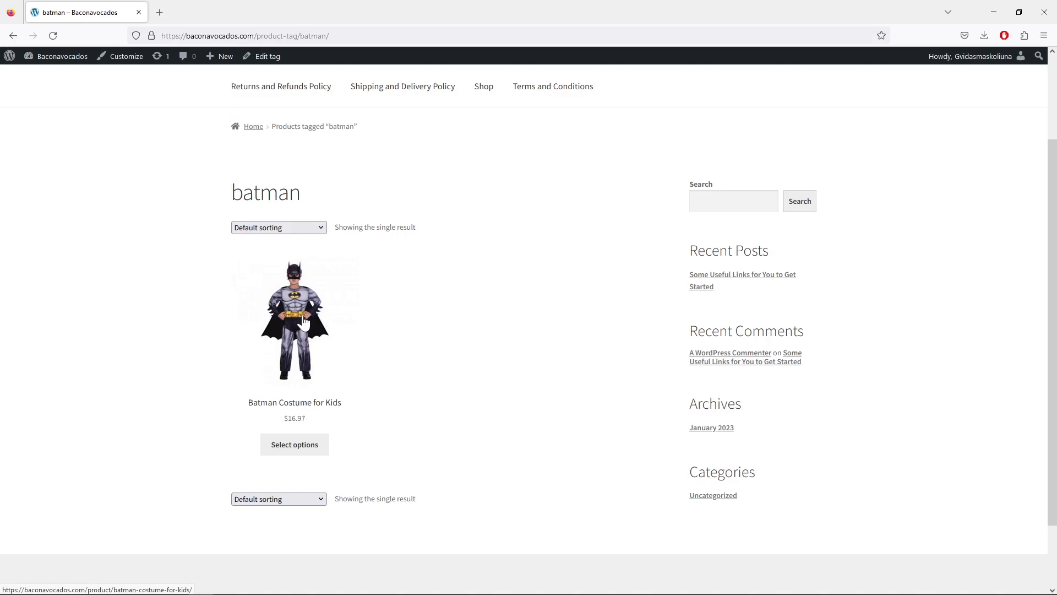
{"action": "left_click", "coordinate": [292, 327]}
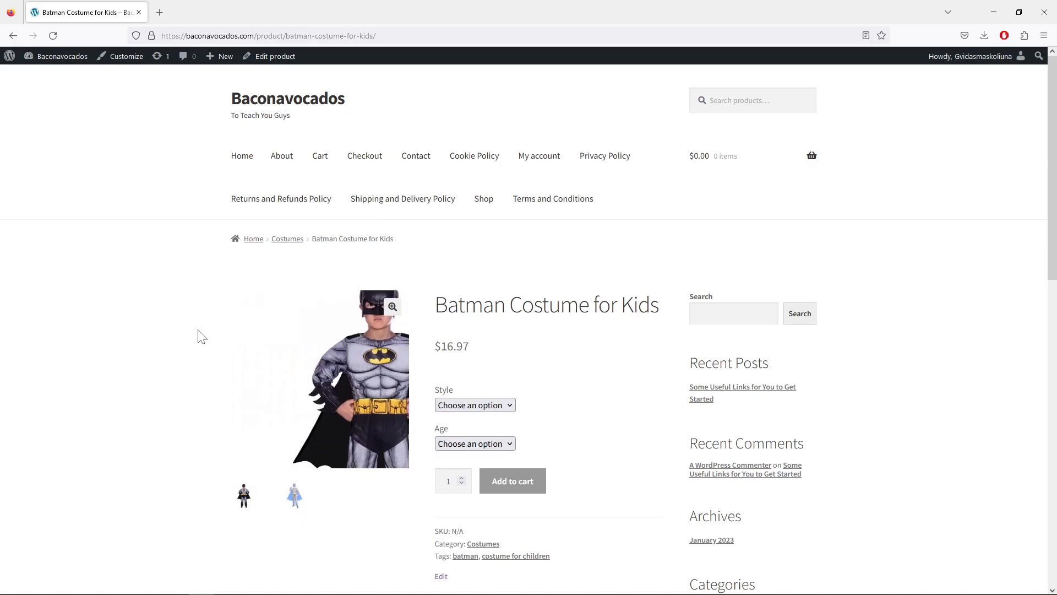
Examine the description and the attributes listed under Additional information on the product page.
{"action": "scroll", "coordinate": [150, 330], "scroll_direction": "down", "scroll_amount": 3}
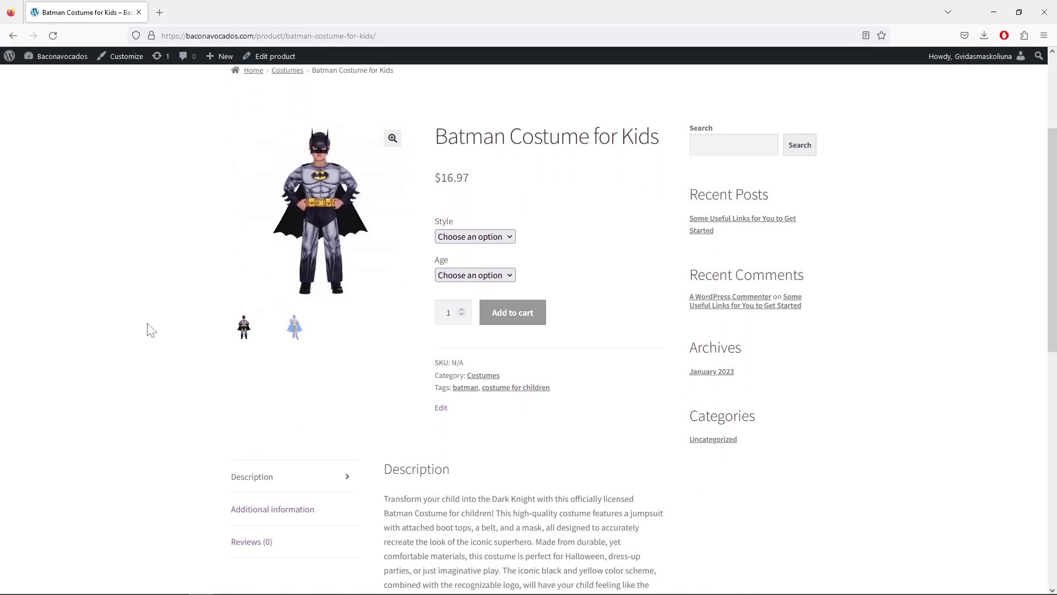
{"action": "scroll", "coordinate": [158, 327], "scroll_direction": "down", "scroll_amount": 2}
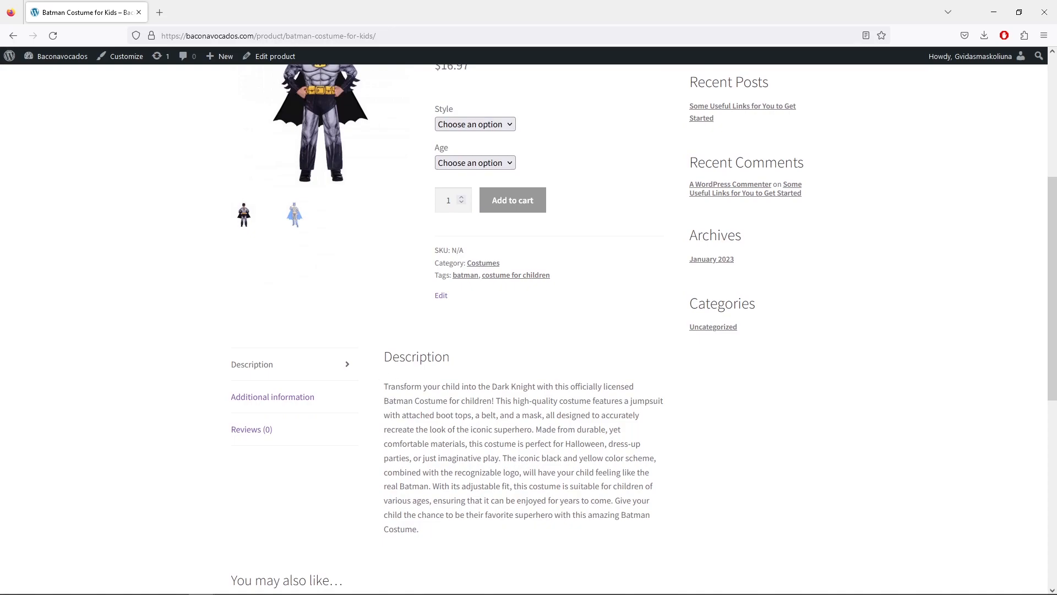
{"action": "left_click", "coordinate": [307, 404]}
{"action": "scroll", "coordinate": [223, 394], "scroll_direction": "down", "scroll_amount": 2}
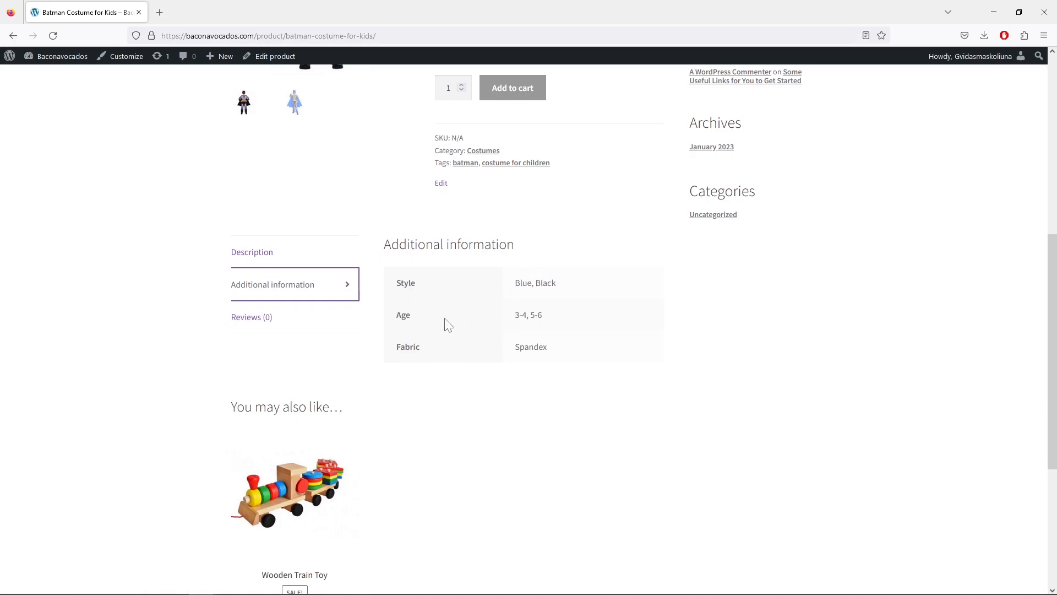
{"action": "scroll", "coordinate": [430, 296], "scroll_direction": "up", "scroll_amount": 1}
{"action": "double_click", "coordinate": [407, 339]}
{"action": "left_click", "coordinate": [418, 342]}
{"action": "scroll", "coordinate": [463, 343], "scroll_direction": "up", "scroll_amount": 2}
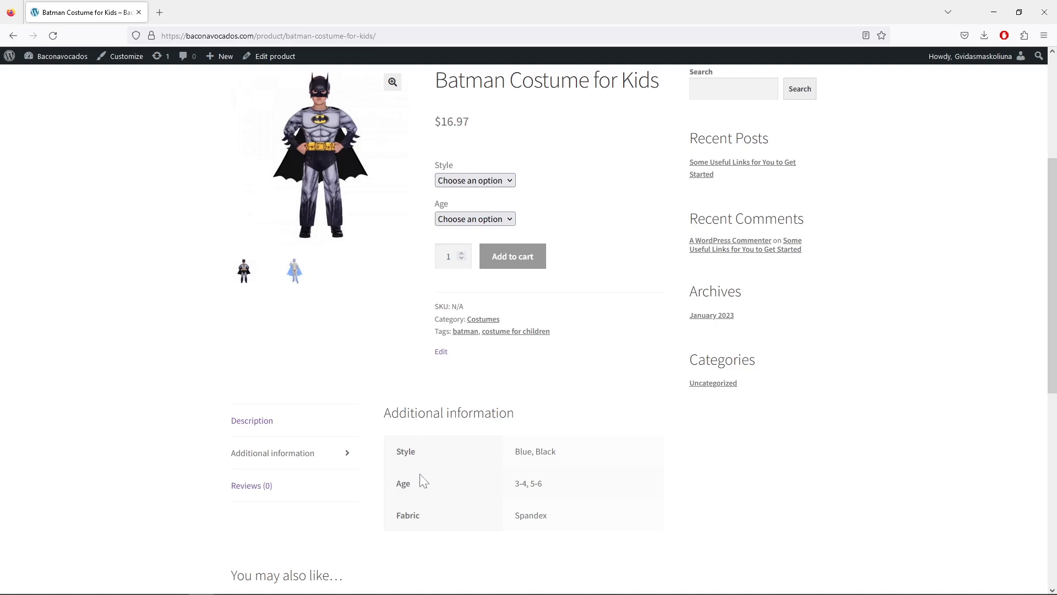
Edit the product to hide the Style and Age attributes from the product page, save the attributes and update the product.
{"action": "left_click", "coordinate": [276, 57]}
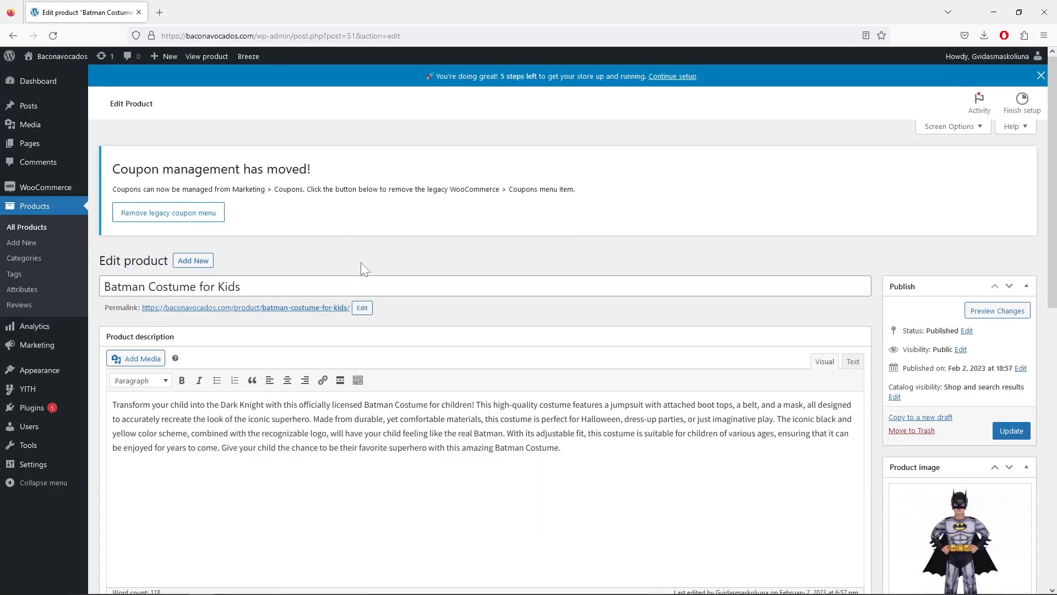
{"action": "scroll", "coordinate": [361, 267], "scroll_direction": "down", "scroll_amount": 5}
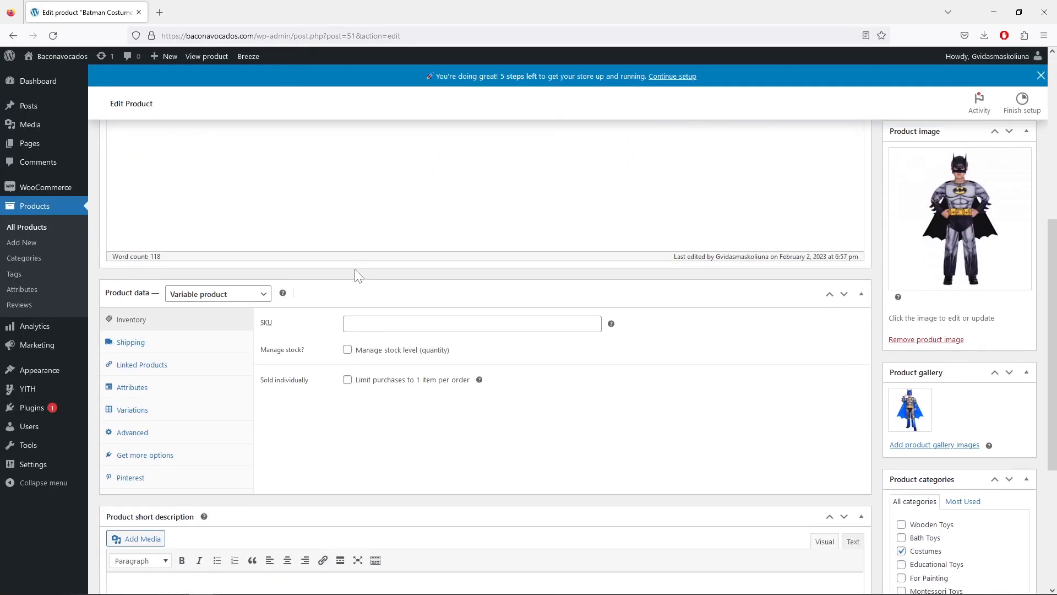
{"action": "left_click", "coordinate": [155, 395]}
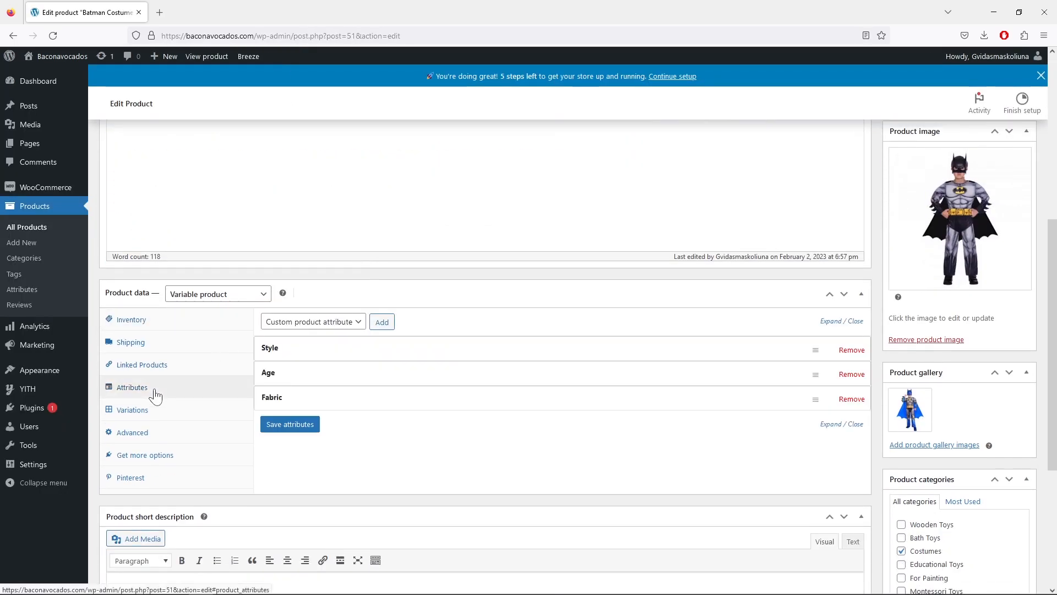
{"action": "left_click", "coordinate": [536, 354]}
{"action": "scroll", "coordinate": [361, 411], "scroll_direction": "down", "scroll_amount": 2}
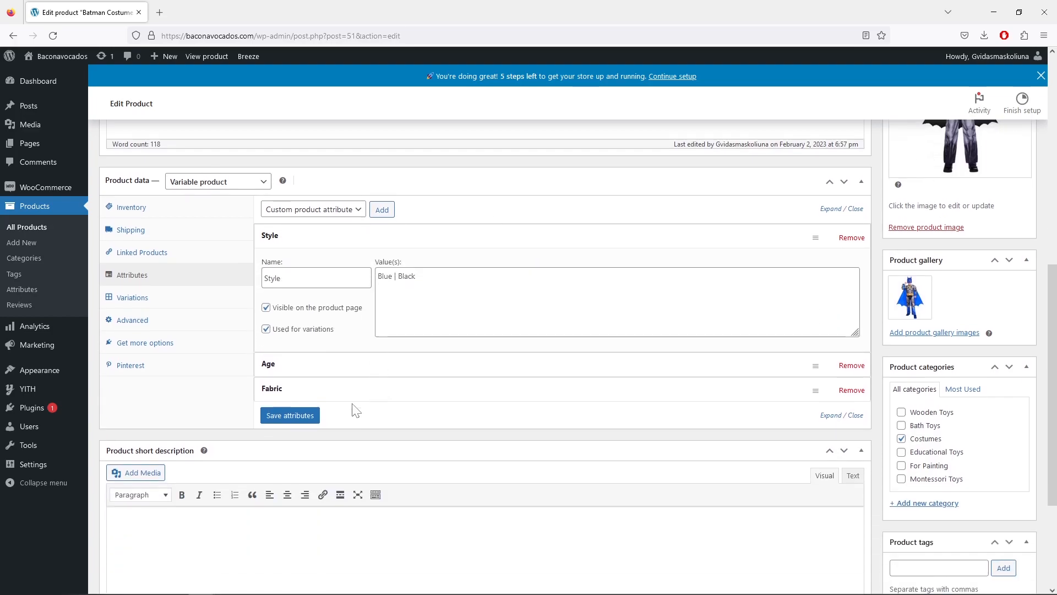
{"action": "left_click", "coordinate": [266, 307]}
{"action": "left_click", "coordinate": [395, 369]}
{"action": "scroll", "coordinate": [331, 380], "scroll_direction": "down", "scroll_amount": 1}
{"action": "left_click", "coordinate": [266, 380]}
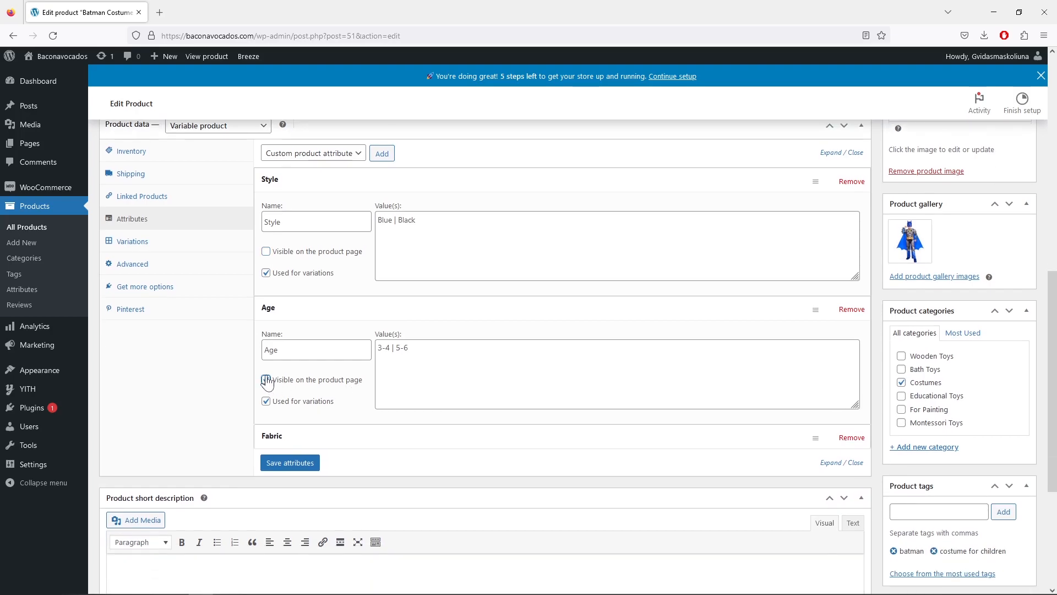
{"action": "left_click", "coordinate": [292, 462]}
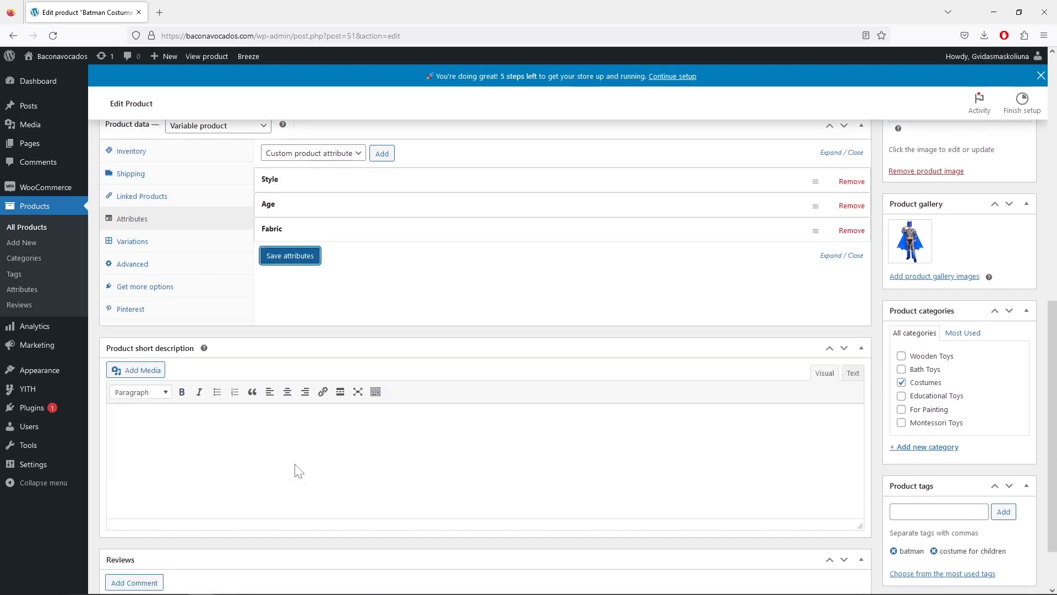
{"action": "scroll", "coordinate": [649, 383], "scroll_direction": "up", "scroll_amount": 7}
{"action": "left_click", "coordinate": [1010, 263]}
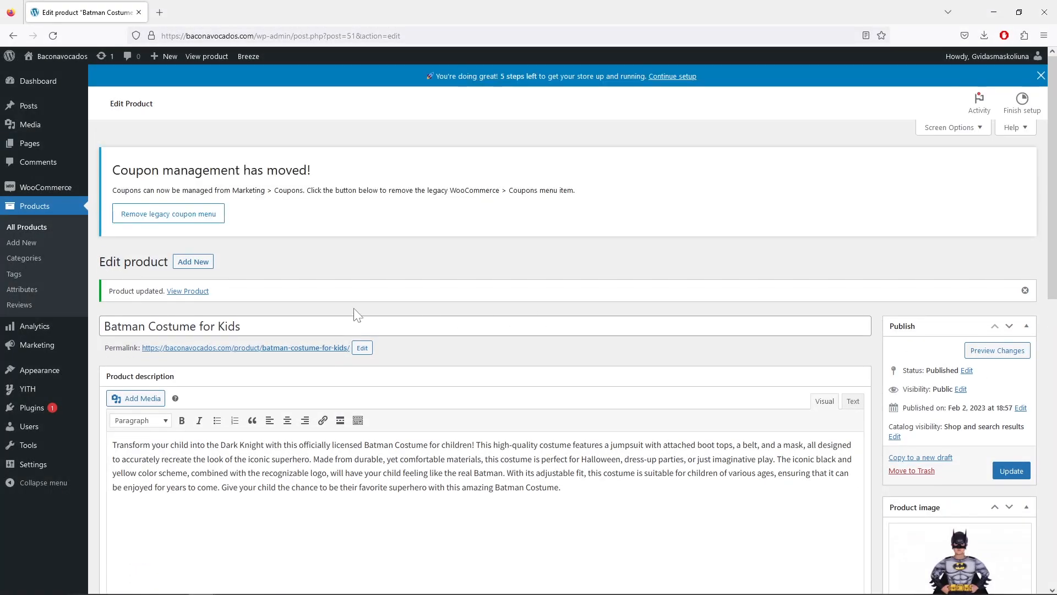
View the updated product page and check its Additional information and the available Style options.
{"action": "left_click", "coordinate": [187, 292]}
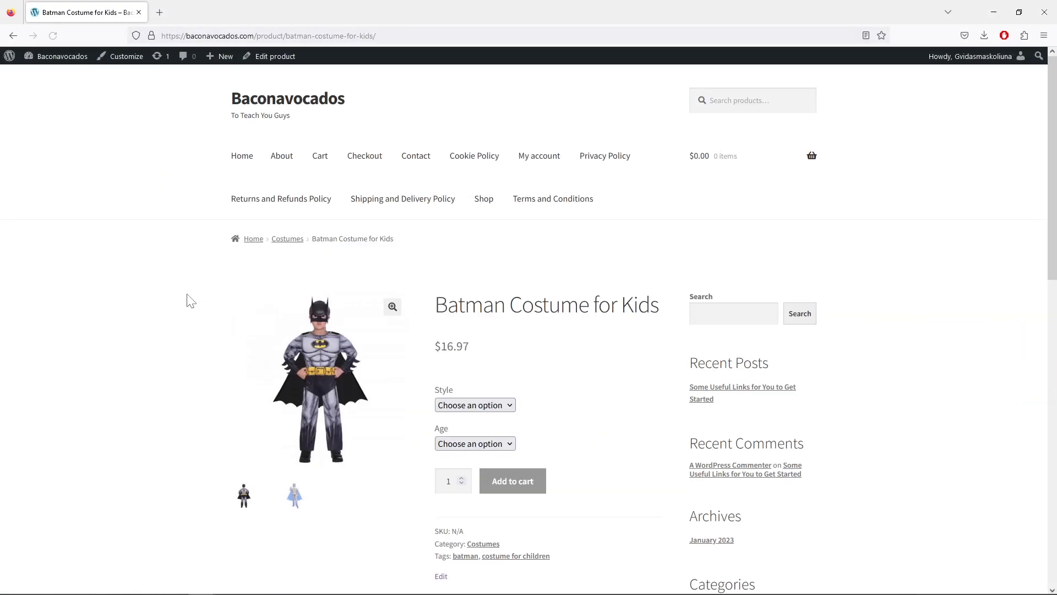
{"action": "scroll", "coordinate": [190, 301], "scroll_direction": "down", "scroll_amount": 5}
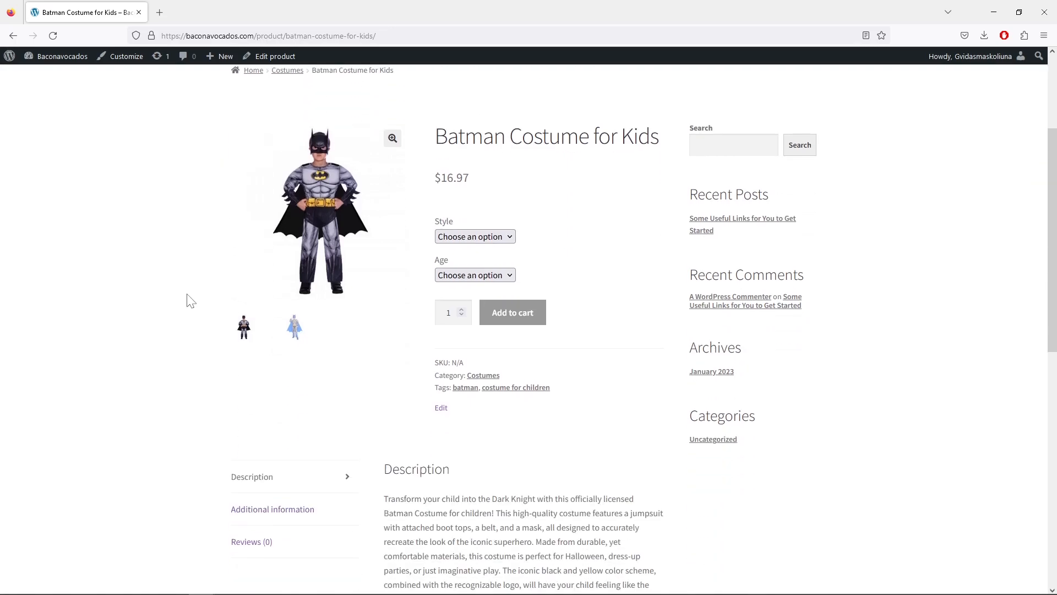
{"action": "left_click", "coordinate": [299, 406]}
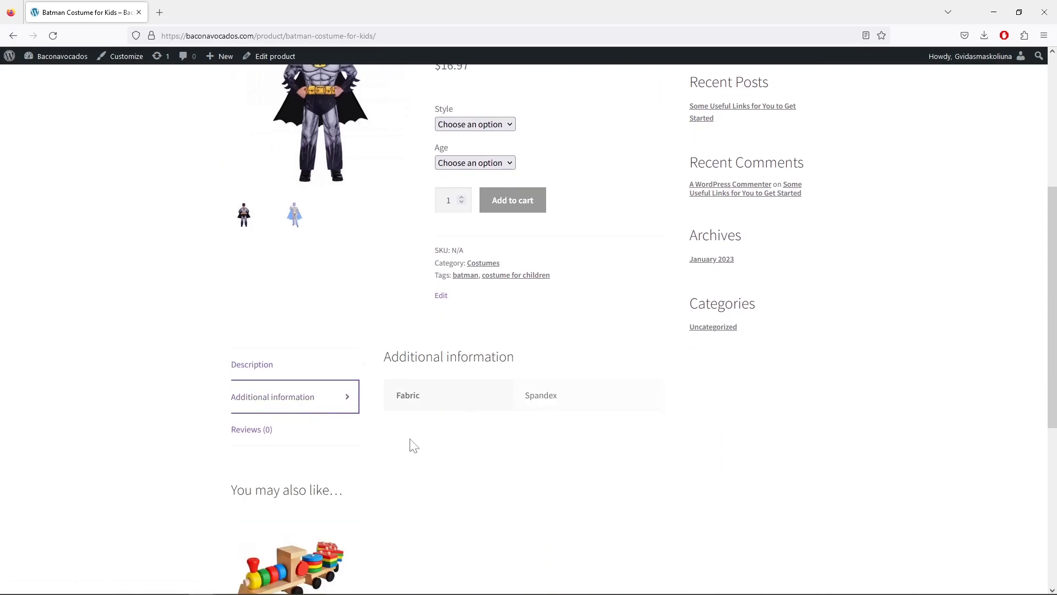
{"action": "scroll", "coordinate": [472, 416], "scroll_direction": "up", "scroll_amount": 1}
{"action": "left_click", "coordinate": [497, 181]}
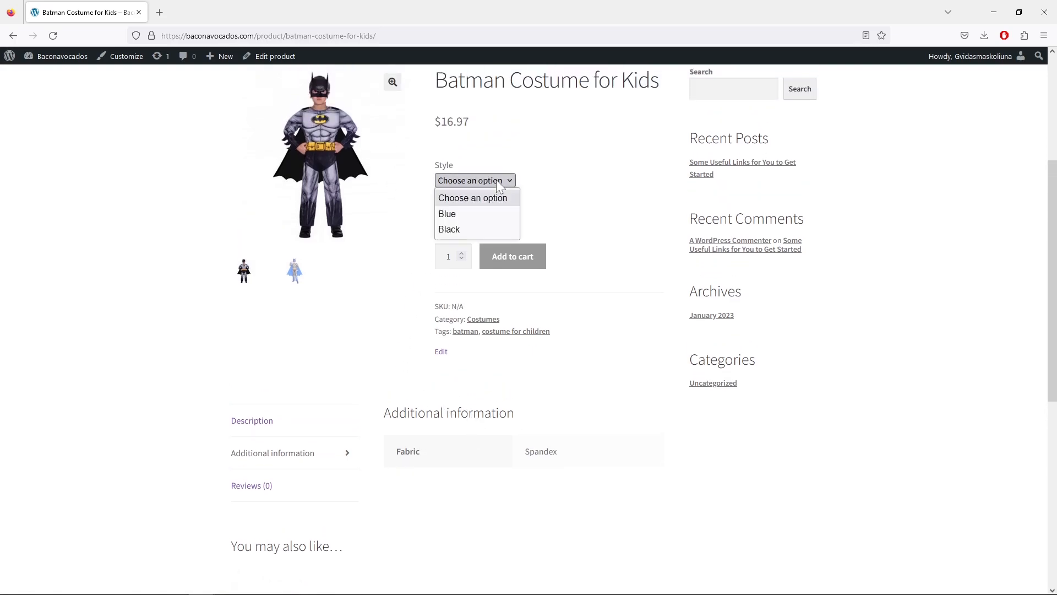
{"action": "left_click", "coordinate": [567, 203]}
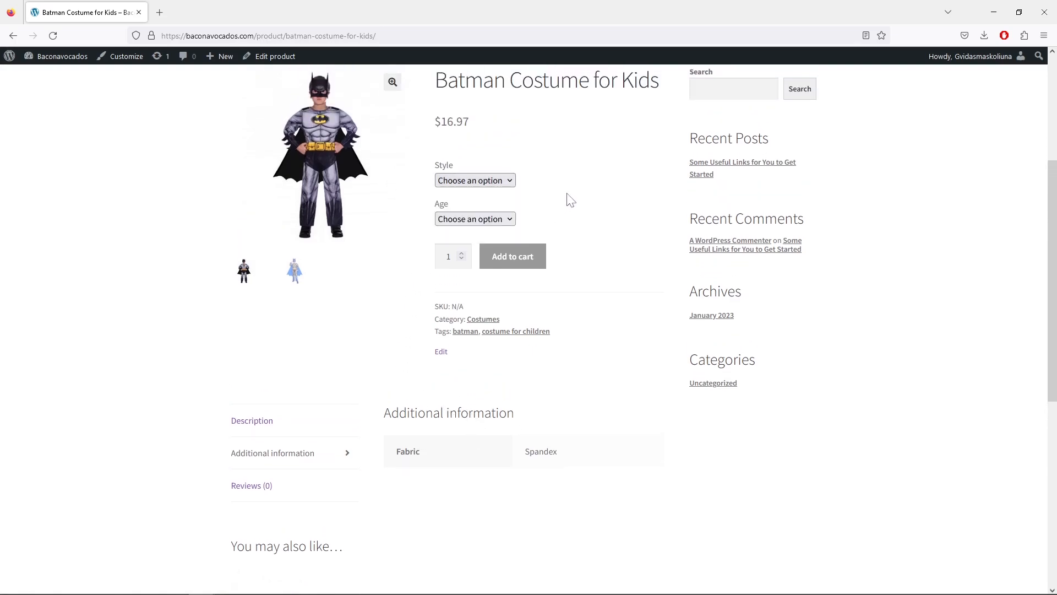
Look through the product's Reviews section and the recommended products below it.
{"action": "scroll", "coordinate": [572, 227], "scroll_direction": "down", "scroll_amount": 2}
{"action": "left_click", "coordinate": [251, 380]}
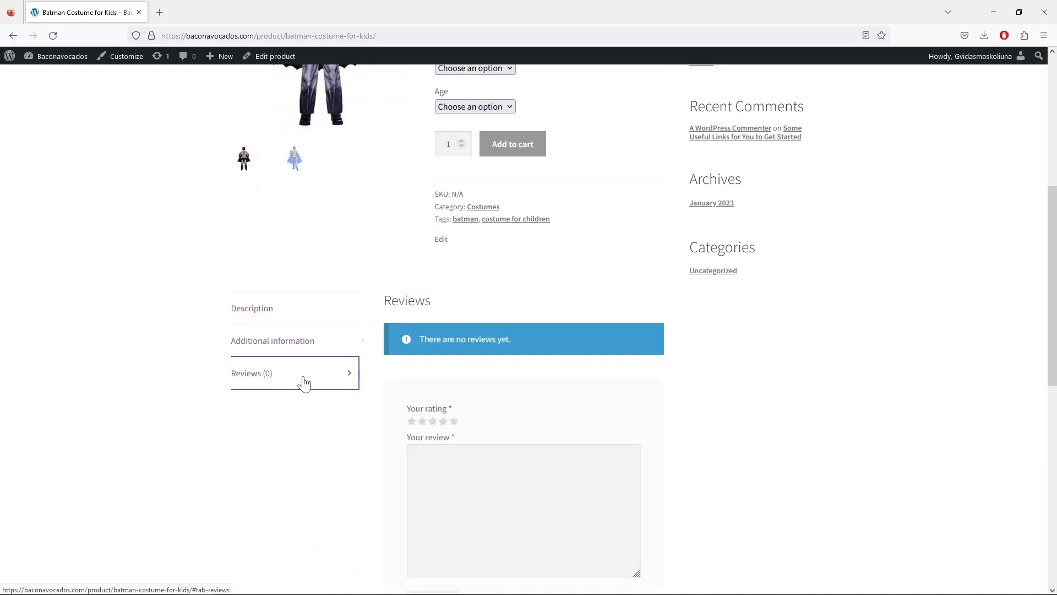
{"action": "scroll", "coordinate": [471, 425], "scroll_direction": "down", "scroll_amount": 6}
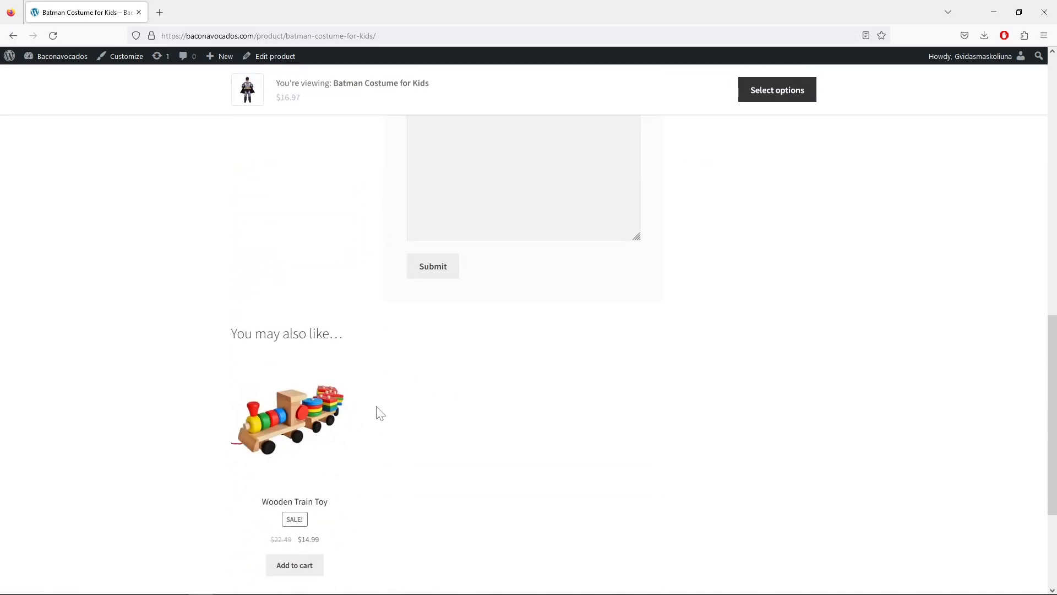
Choose the Blue style for age 3-4 and add one Batman Costume for Kids to the cart.
{"action": "scroll", "coordinate": [385, 415], "scroll_direction": "up", "scroll_amount": 8}
{"action": "left_click", "coordinate": [476, 181]}
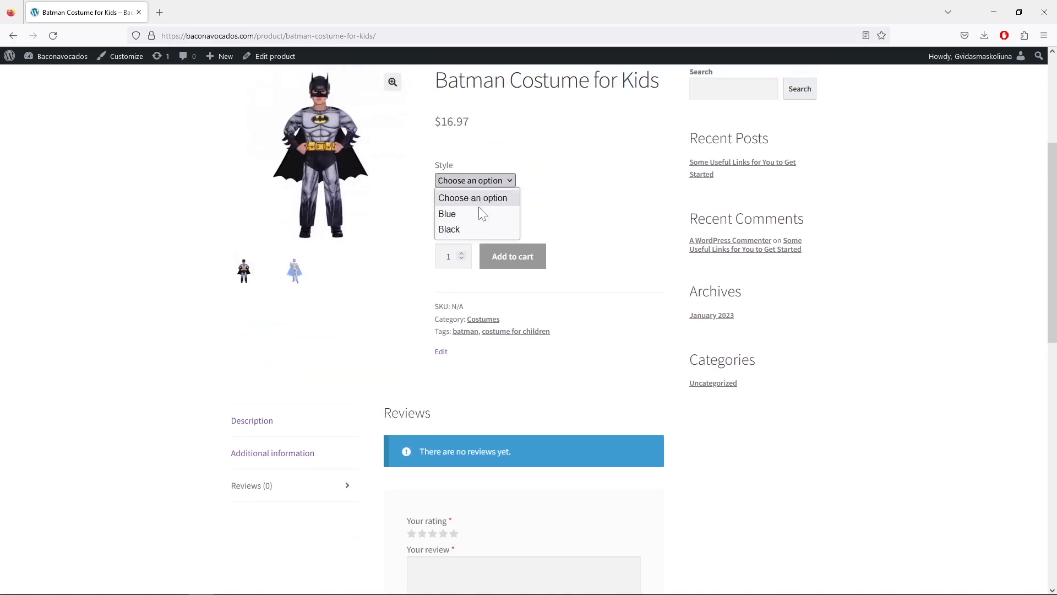
{"action": "left_click", "coordinate": [481, 214]}
{"action": "left_click", "coordinate": [490, 221]}
{"action": "left_click", "coordinate": [480, 253]}
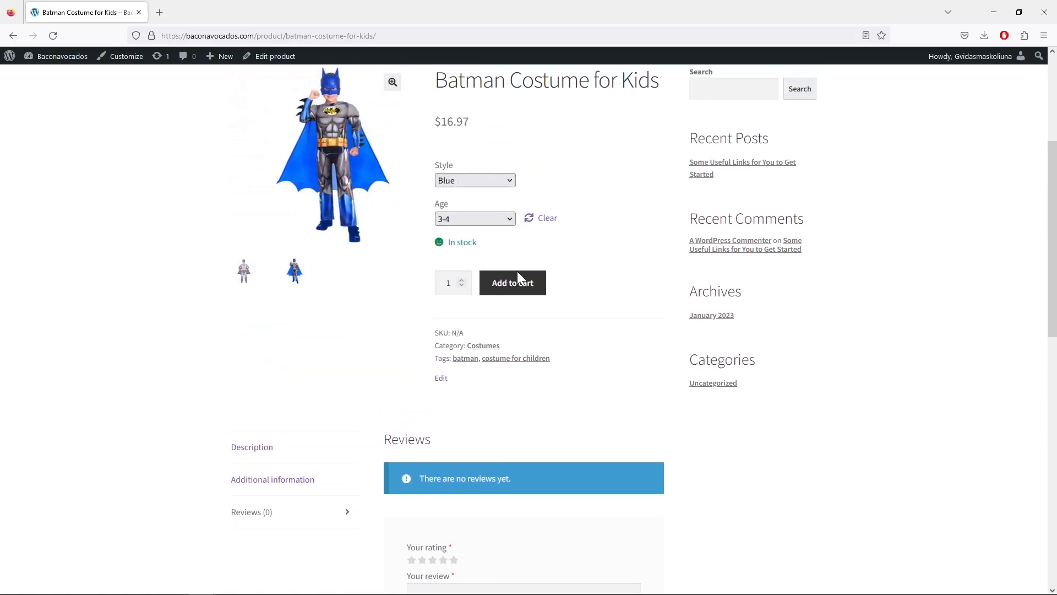
{"action": "left_click", "coordinate": [528, 290]}
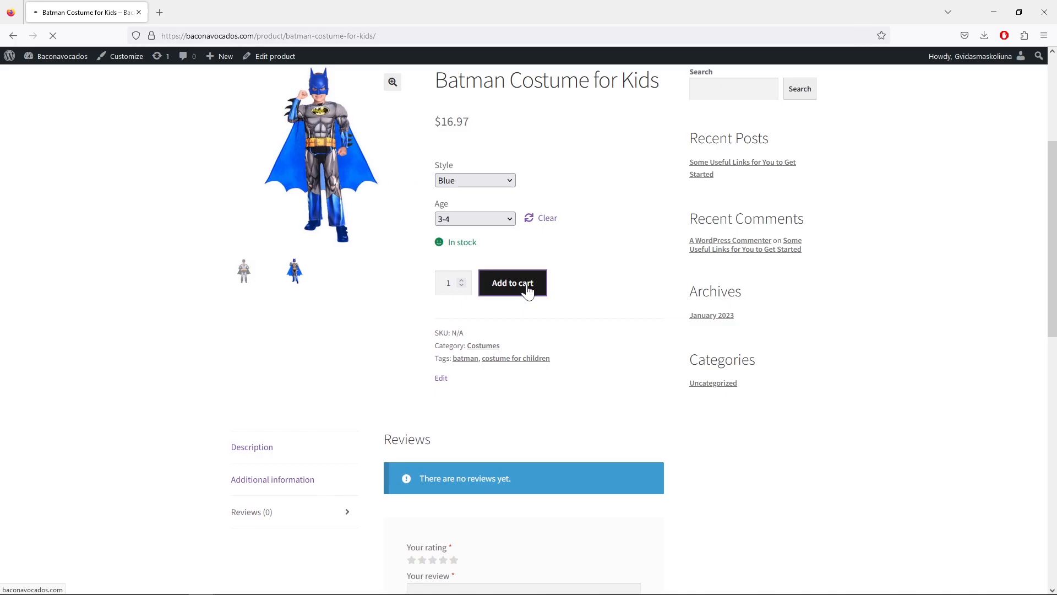
Open the cart and review the costume's line item, suggested product and cart totals.
{"action": "left_click", "coordinate": [771, 333]}
{"action": "scroll", "coordinate": [556, 347], "scroll_direction": "down", "scroll_amount": 4}
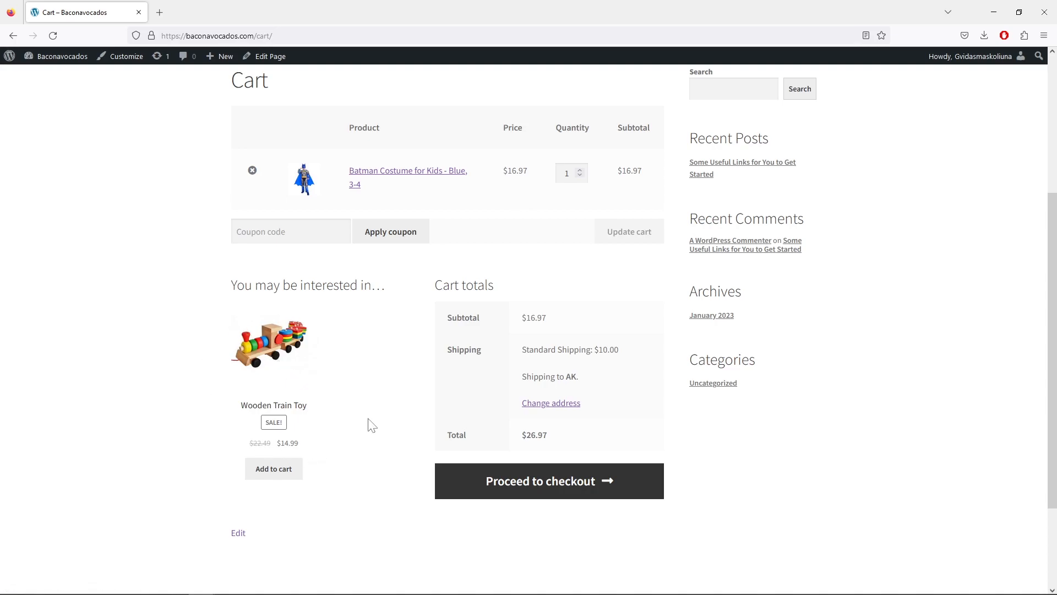
{"action": "scroll", "coordinate": [367, 429], "scroll_direction": "up", "scroll_amount": 2}
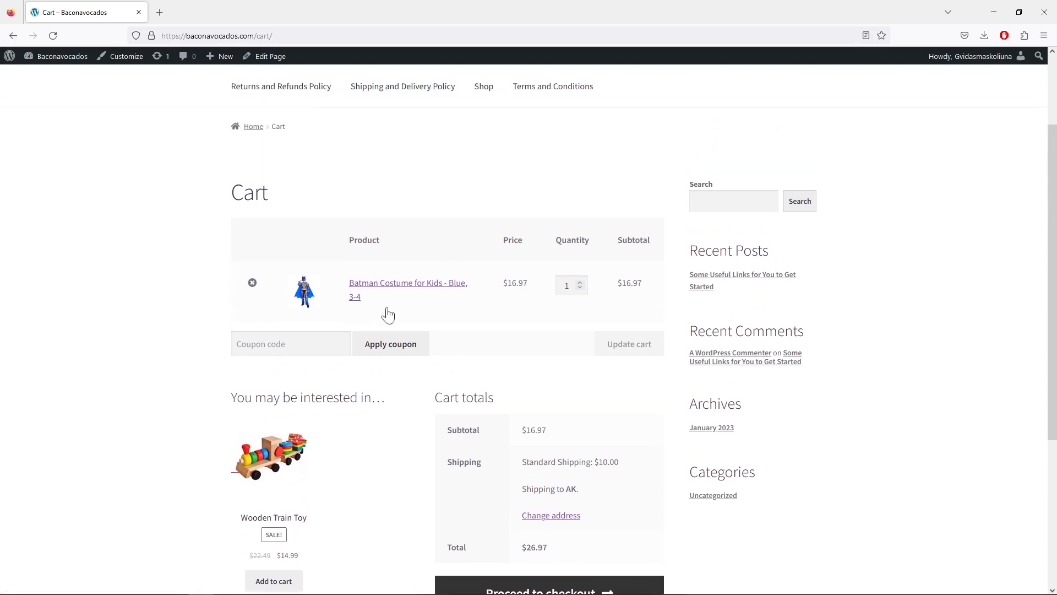
{"action": "scroll", "coordinate": [415, 399], "scroll_direction": "down", "scroll_amount": 2}
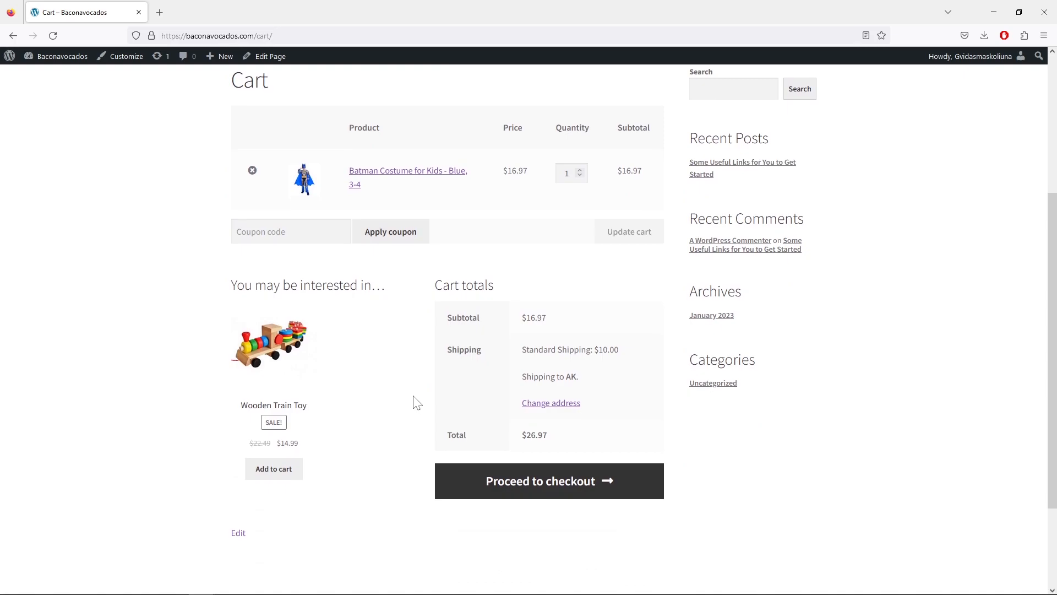